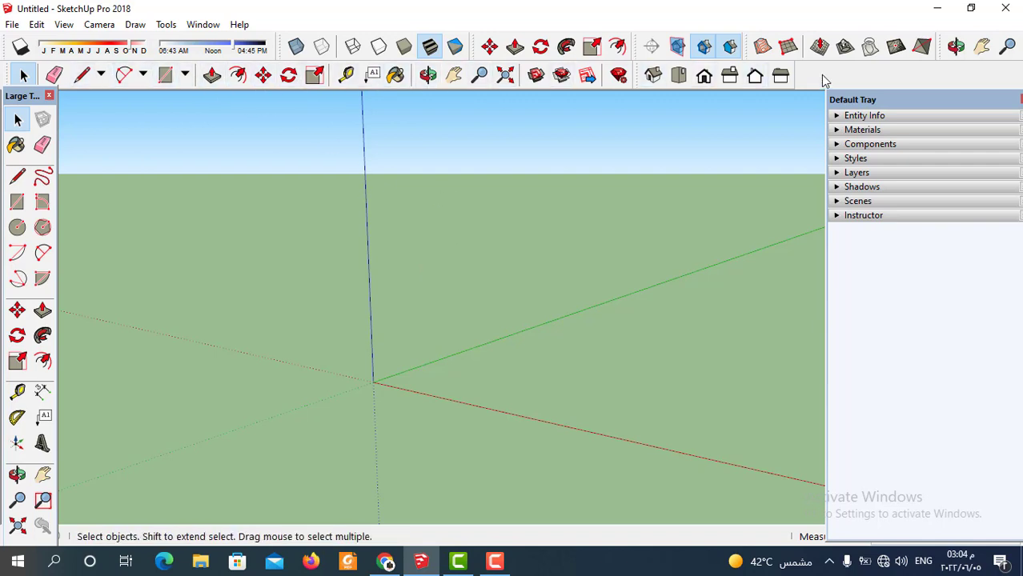
Check the line tool variants, then hide and restore the Large Tool Set toolbar.
left_click(102, 75)
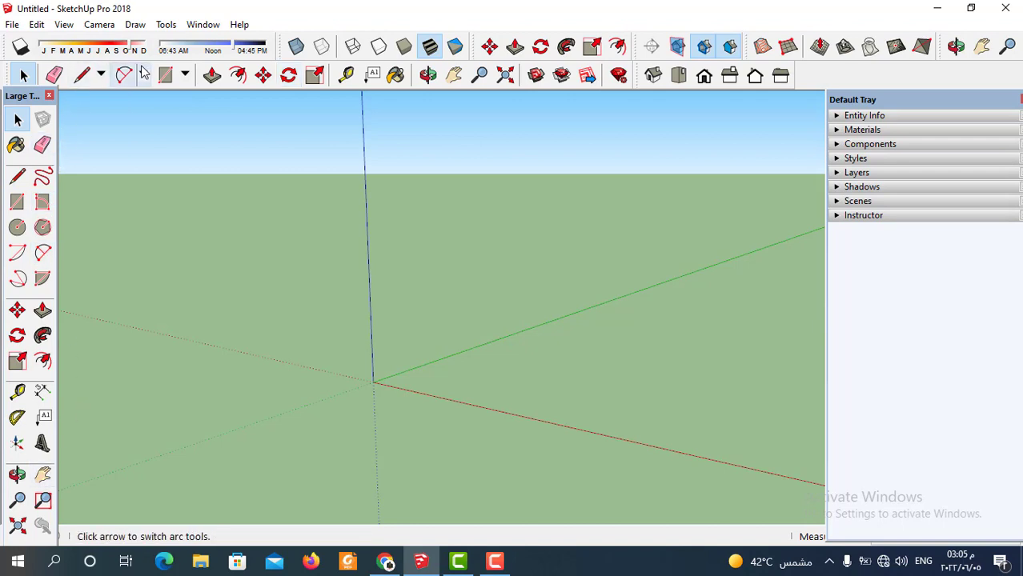
left_click(63, 24)
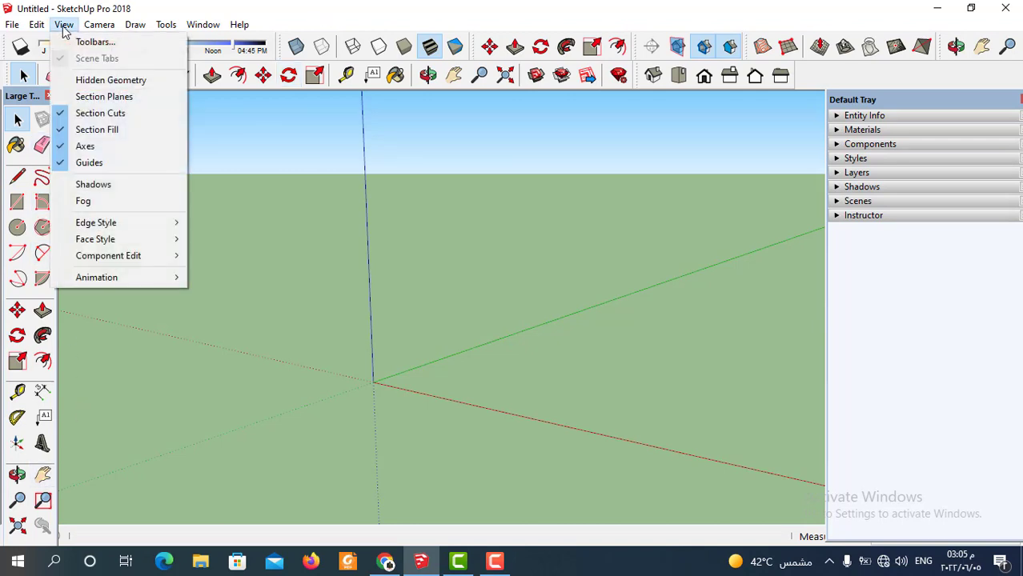
left_click(88, 42)
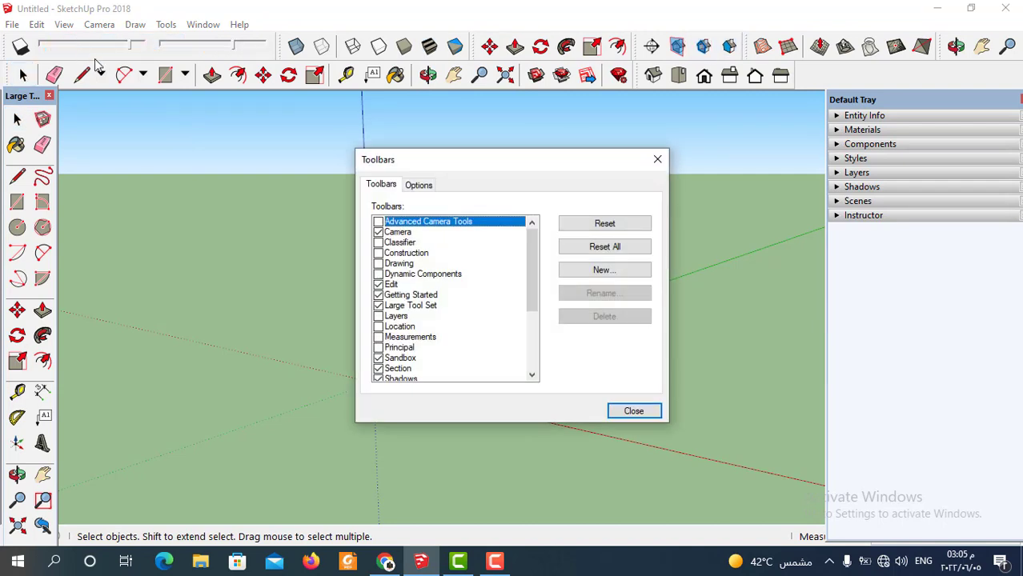
scroll(408, 285, "down", 1)
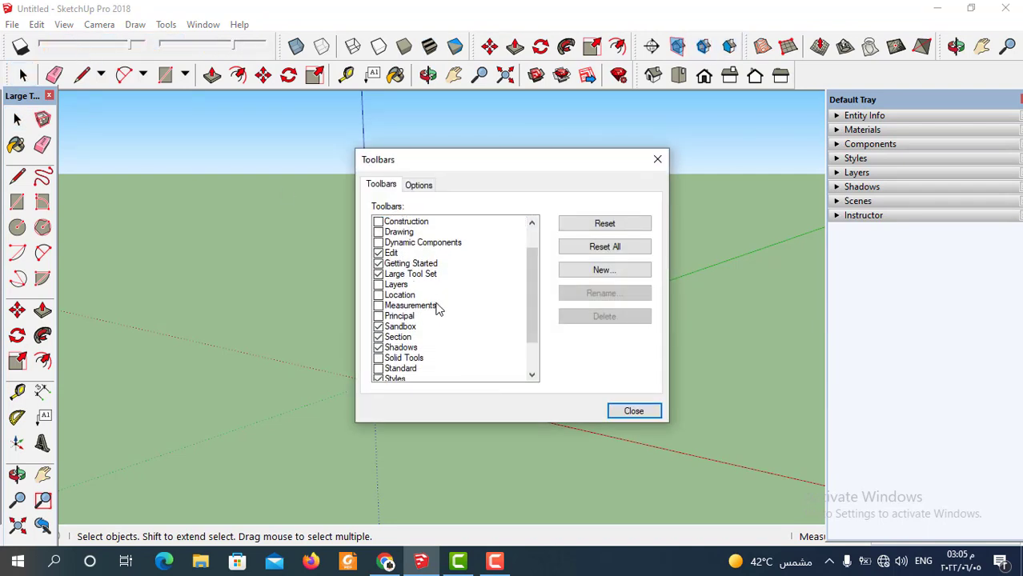
scroll(439, 316, "down", 1)
scroll(440, 319, "down", 1)
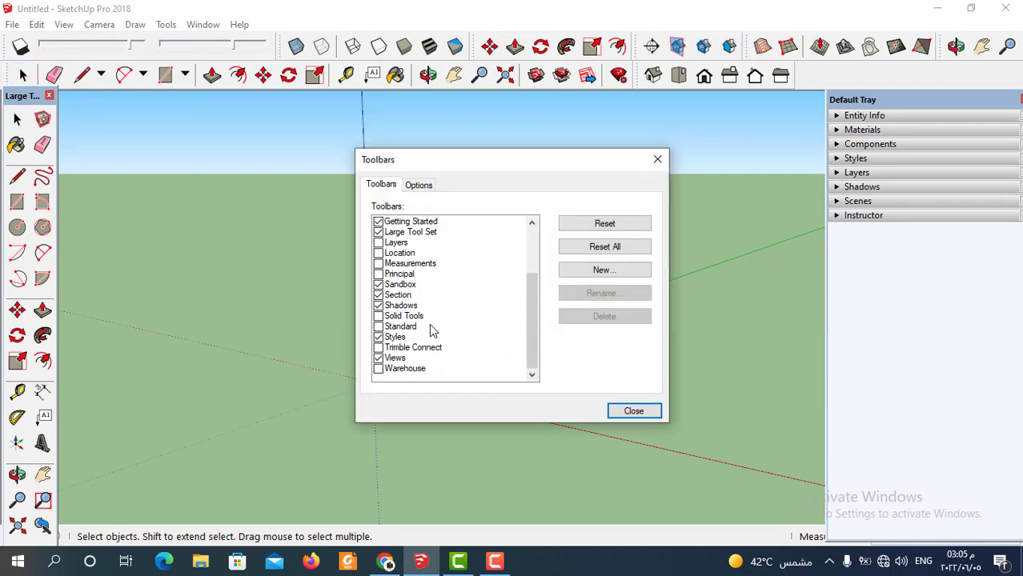
scroll(421, 345, "up", 1)
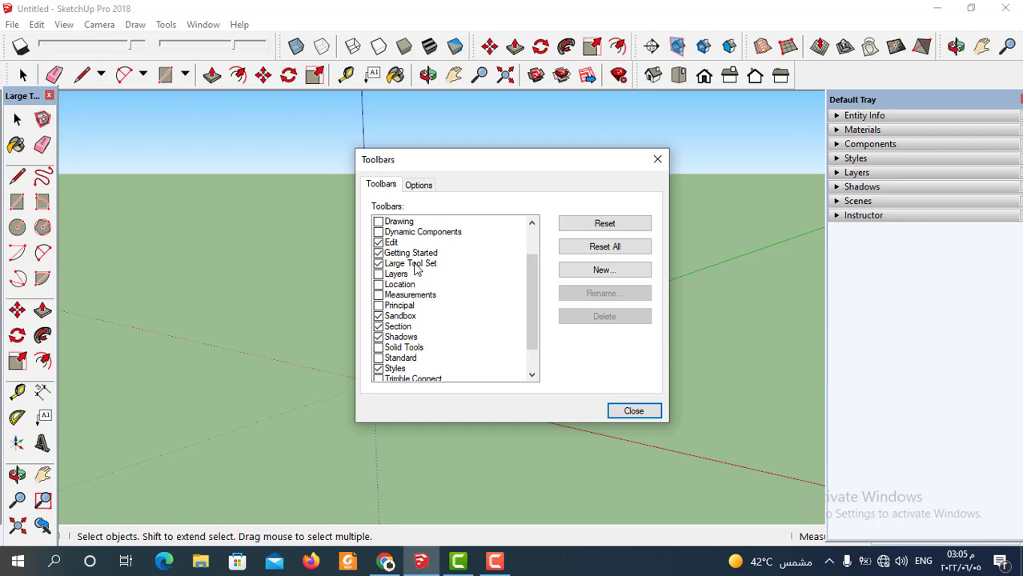
left_click(378, 264)
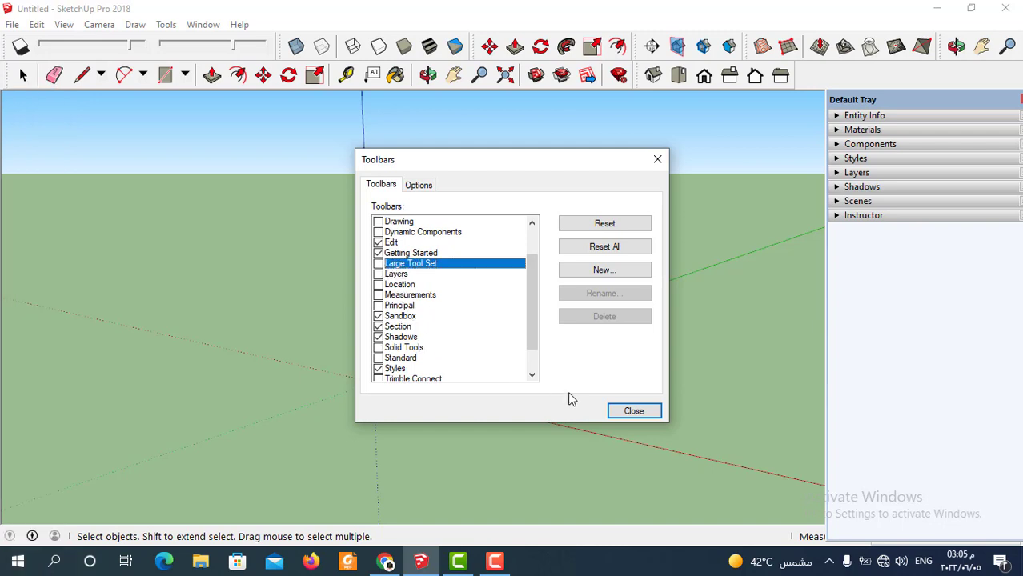
left_click(380, 267)
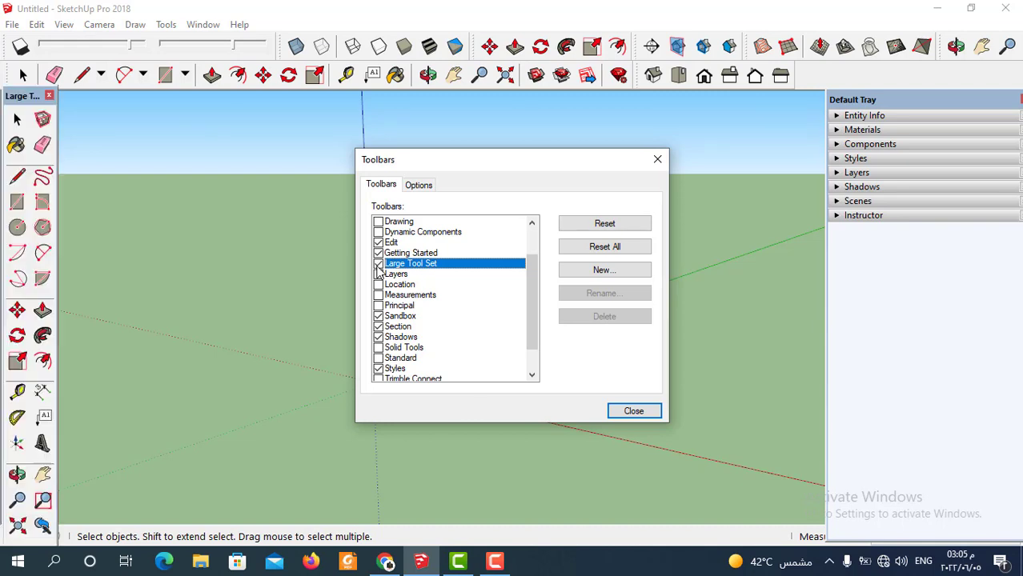
left_click(625, 412)
Pick the Line tool and zoom in toward the axes origin.
scroll(361, 403, "down", 1)
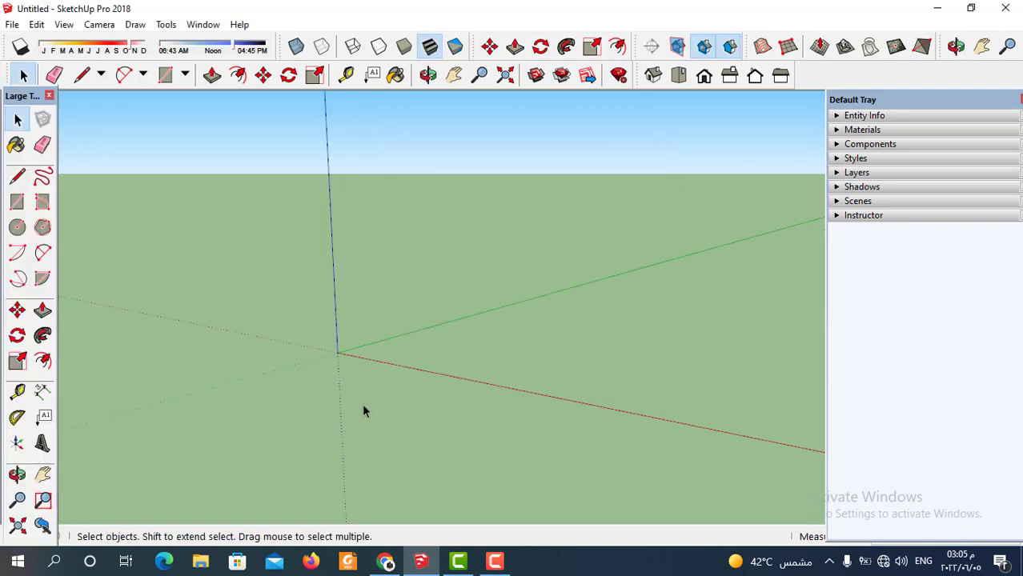
scroll(351, 393, "down", 1)
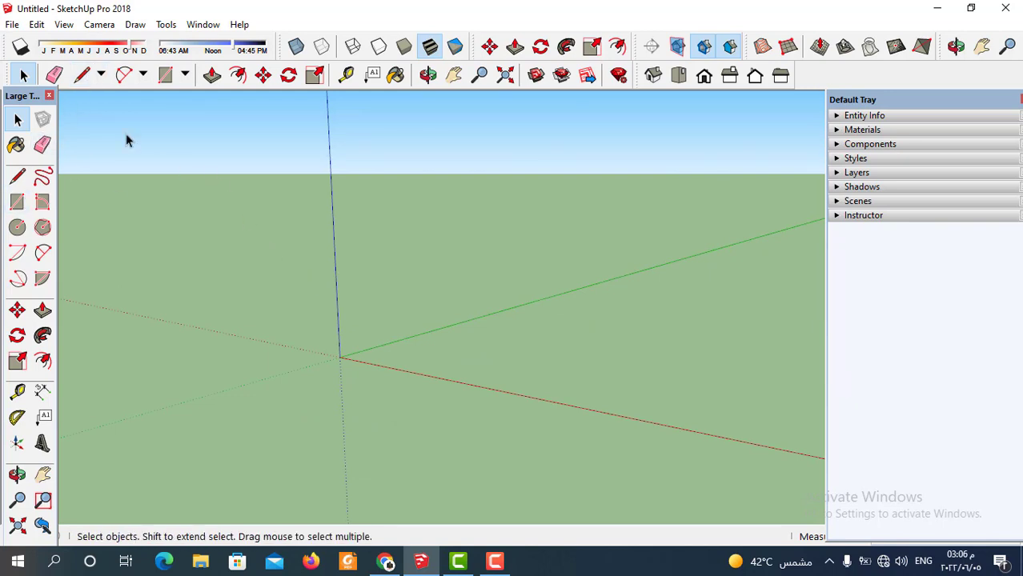
left_click(19, 178)
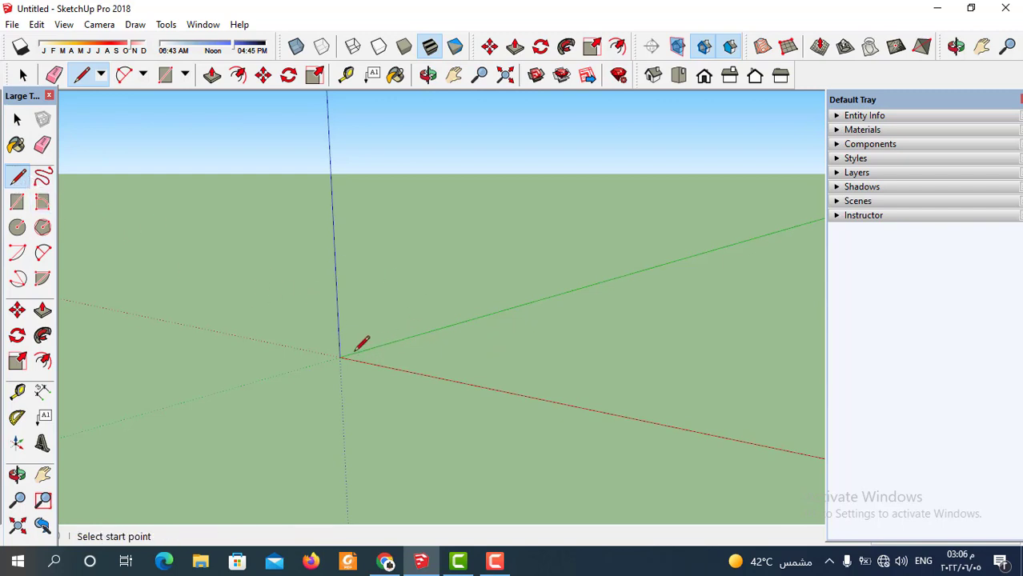
scroll(381, 405, "down", 1)
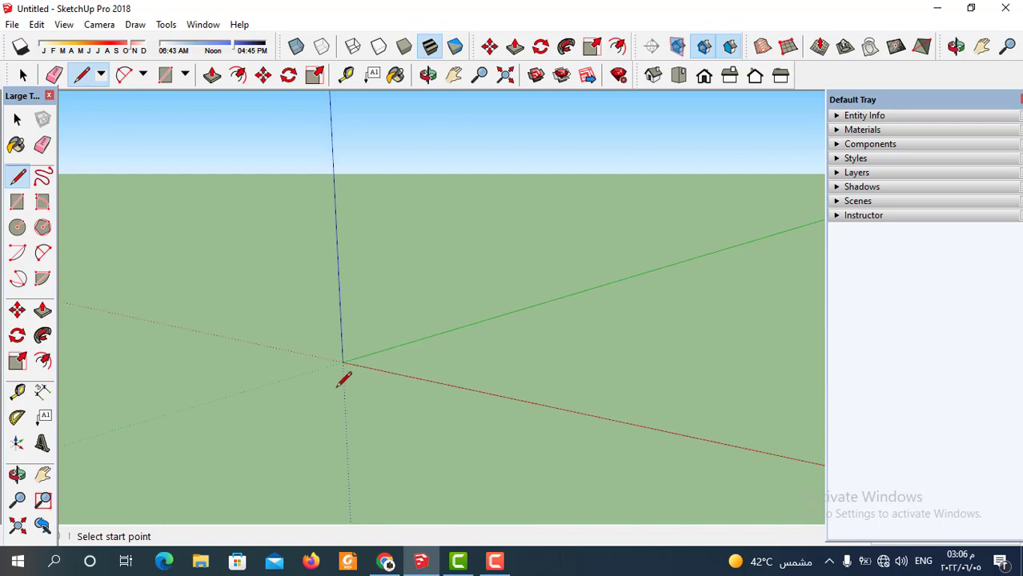
scroll(342, 372, "down", 1)
scroll(377, 389, "down", 1)
scroll(386, 370, "down", 1)
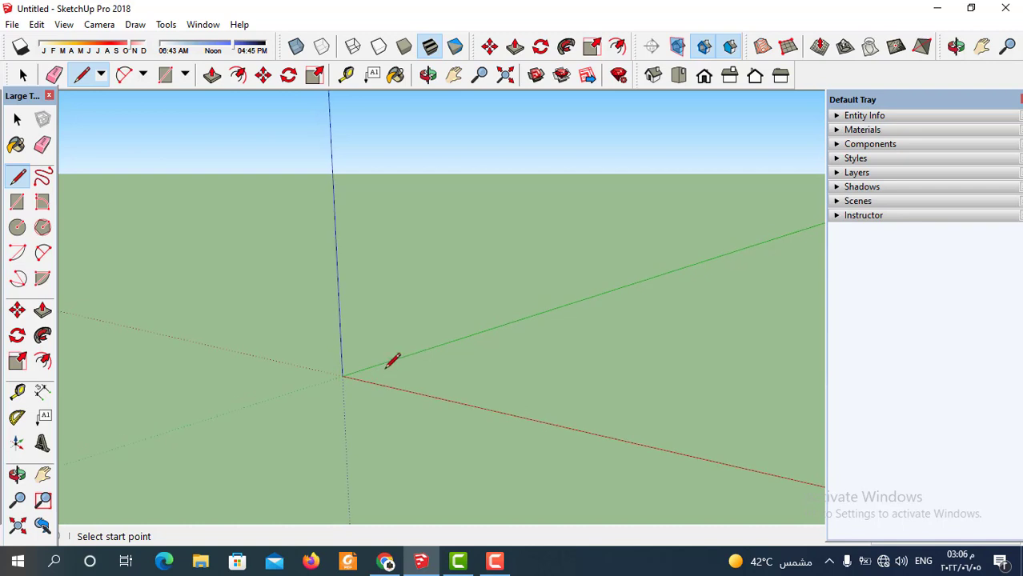
scroll(352, 360, "down", 1)
scroll(372, 368, "down", 1)
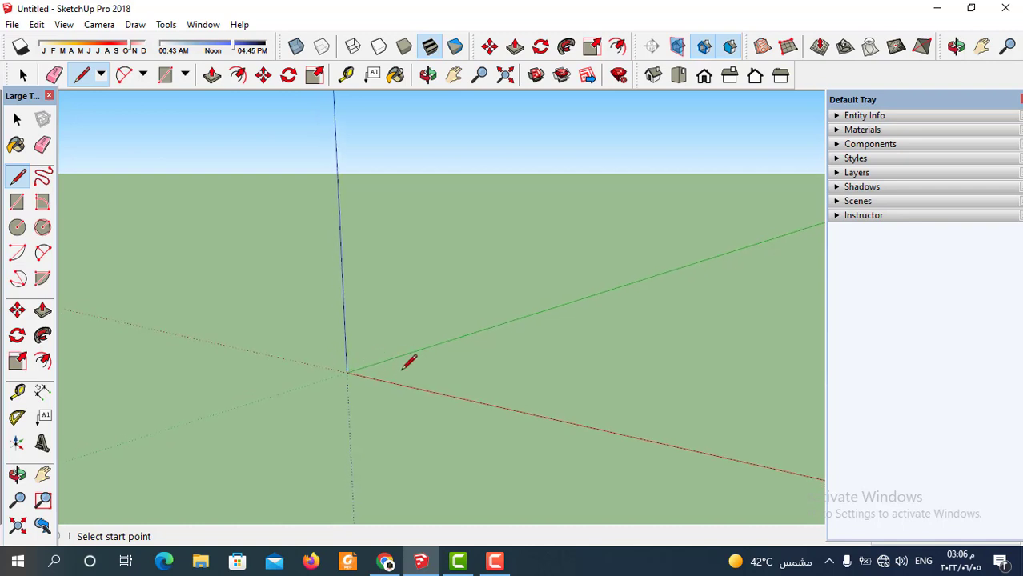
Draw a first ground edge just off the origin, parallel to the green axis.
left_click(402, 368)
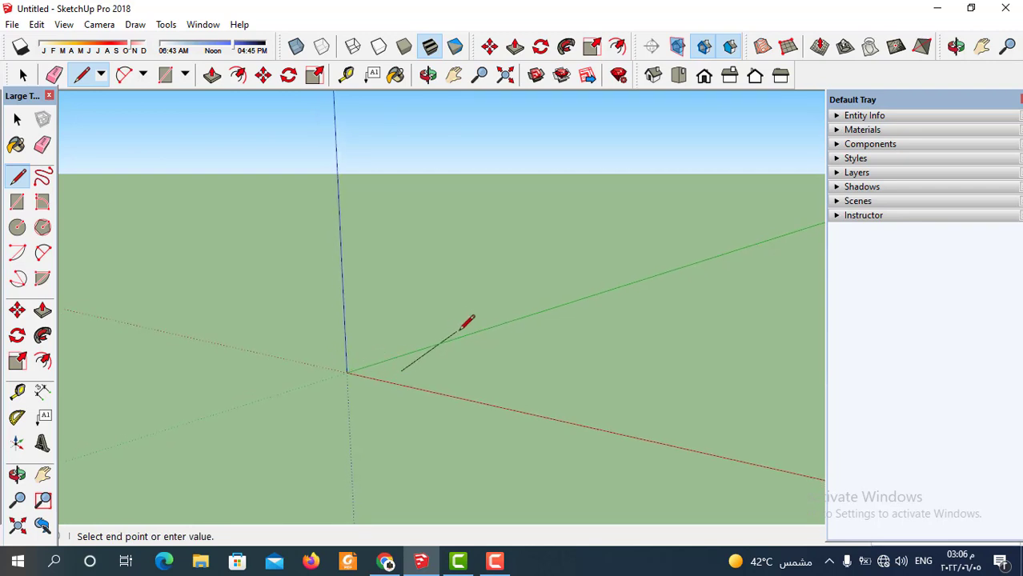
left_click(642, 333)
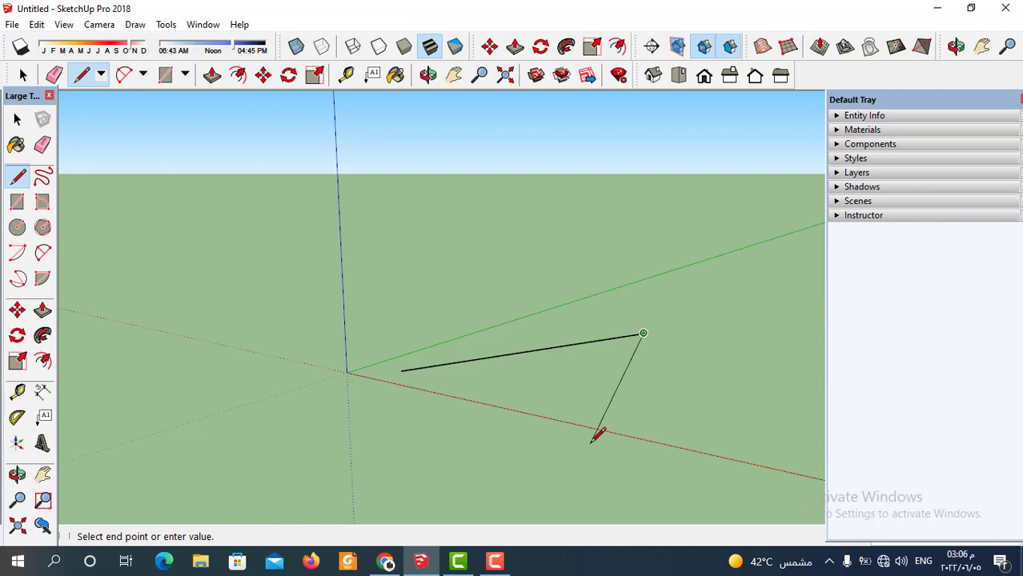
key("Escape")
scroll(506, 368, "down", 2)
scroll(582, 367, "up", 2)
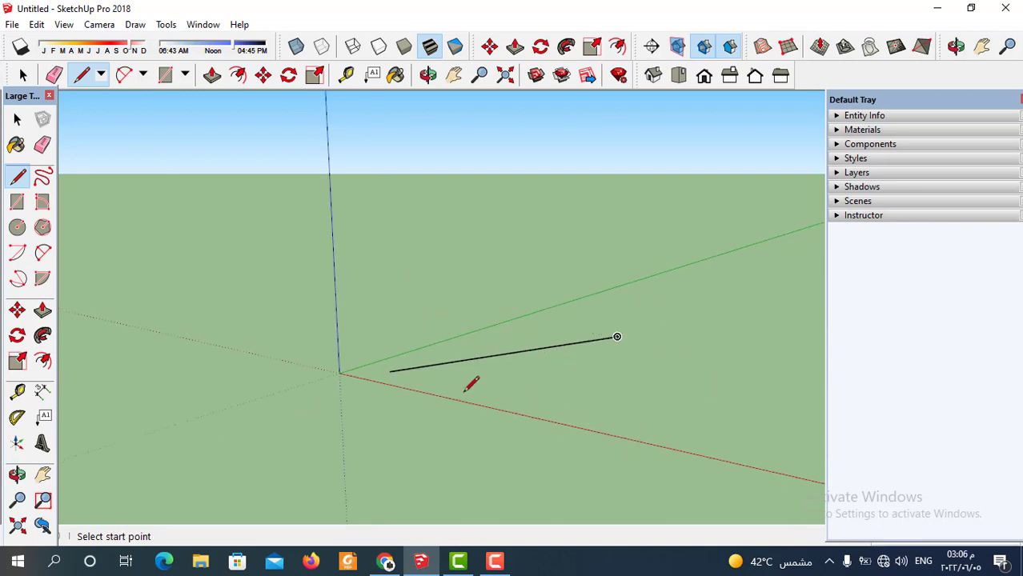
scroll(432, 365, "down", 1)
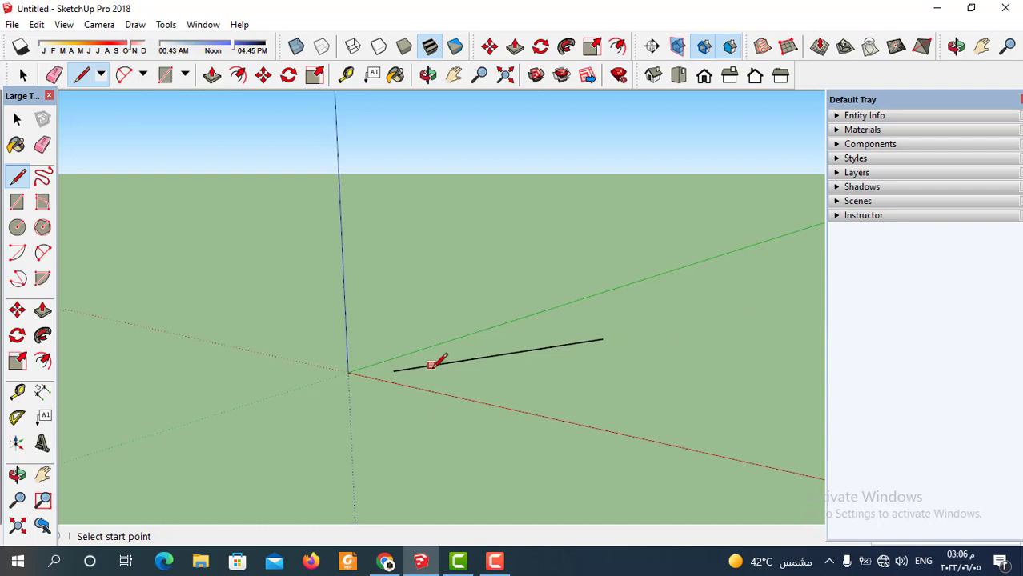
scroll(428, 396, "down", 1)
scroll(433, 420, "down", 1)
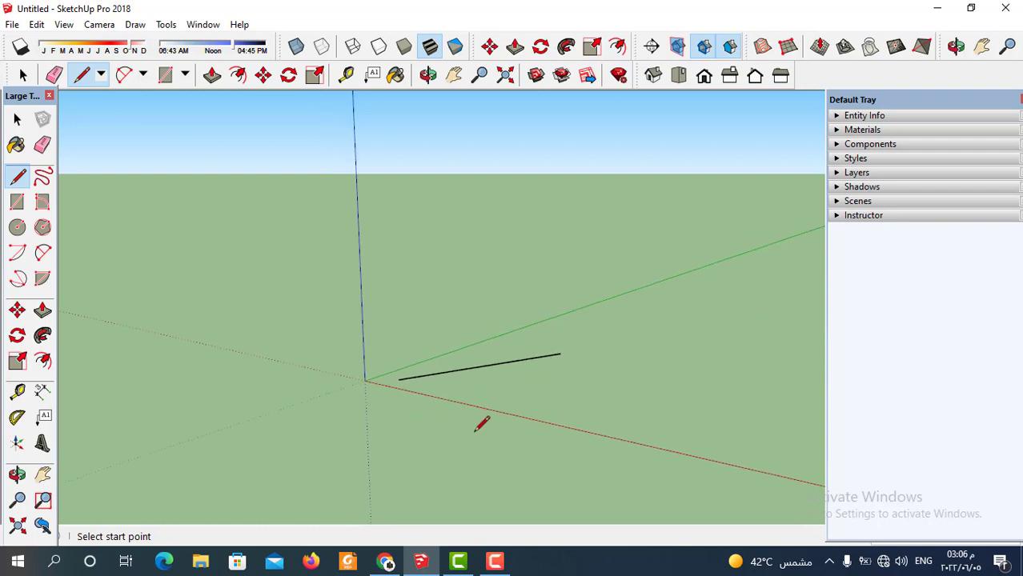
Draw a second ground edge near the green axis and begin a third line.
left_click(612, 410)
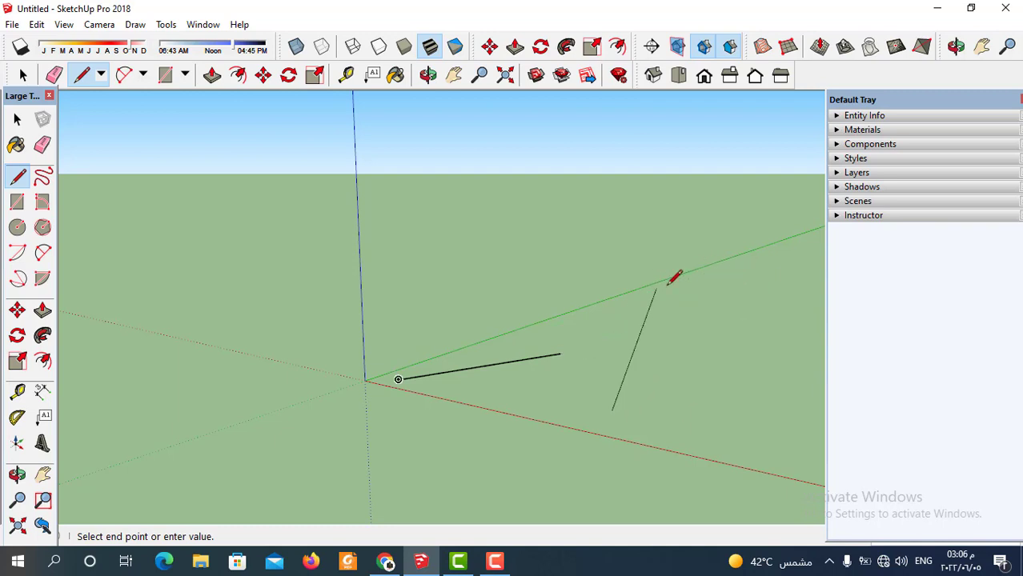
scroll(532, 383, "down", 1)
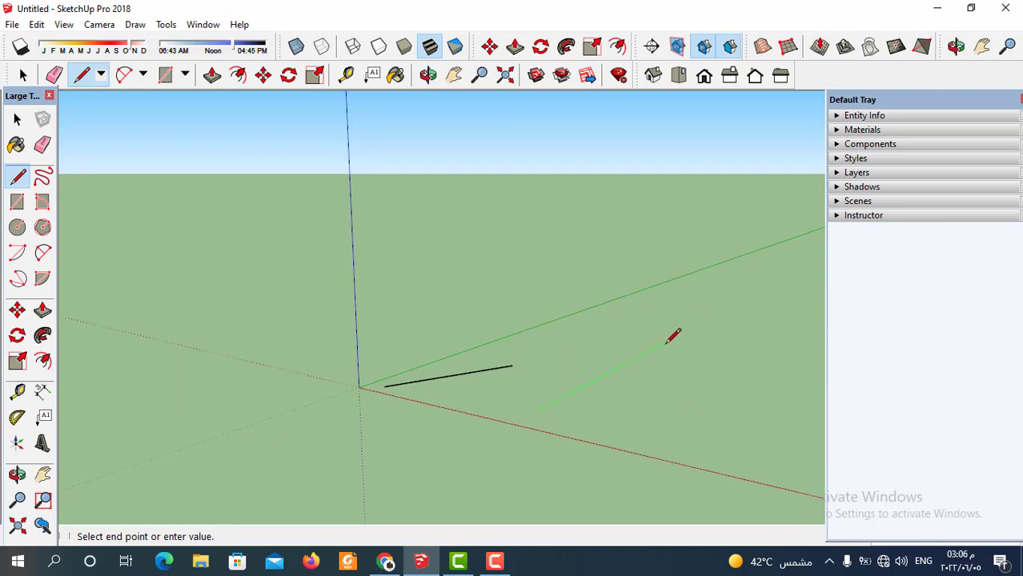
left_click(623, 319)
key("Escape")
scroll(416, 408, "down", 1)
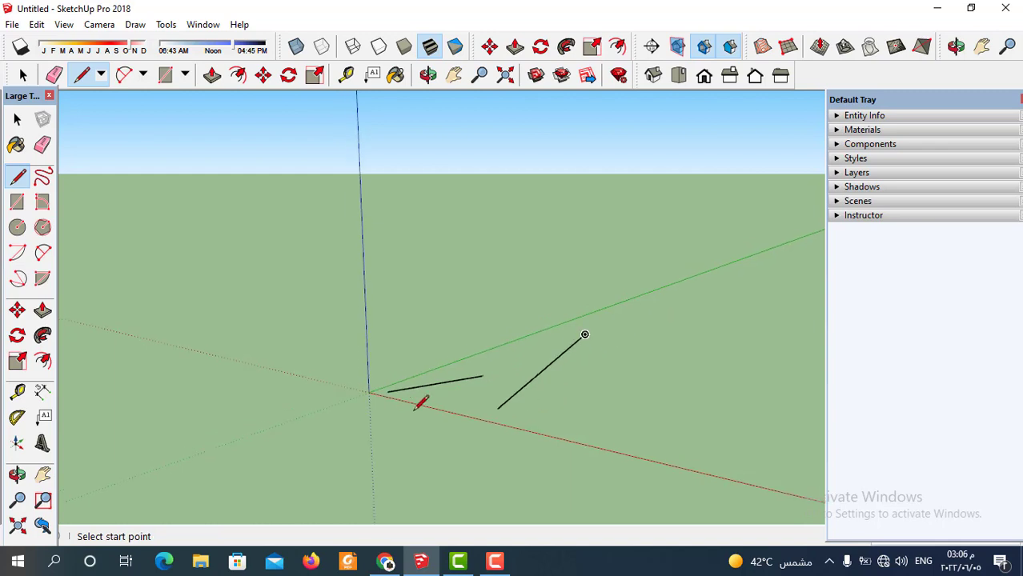
scroll(564, 394, "up", 1)
scroll(607, 338, "up", 1)
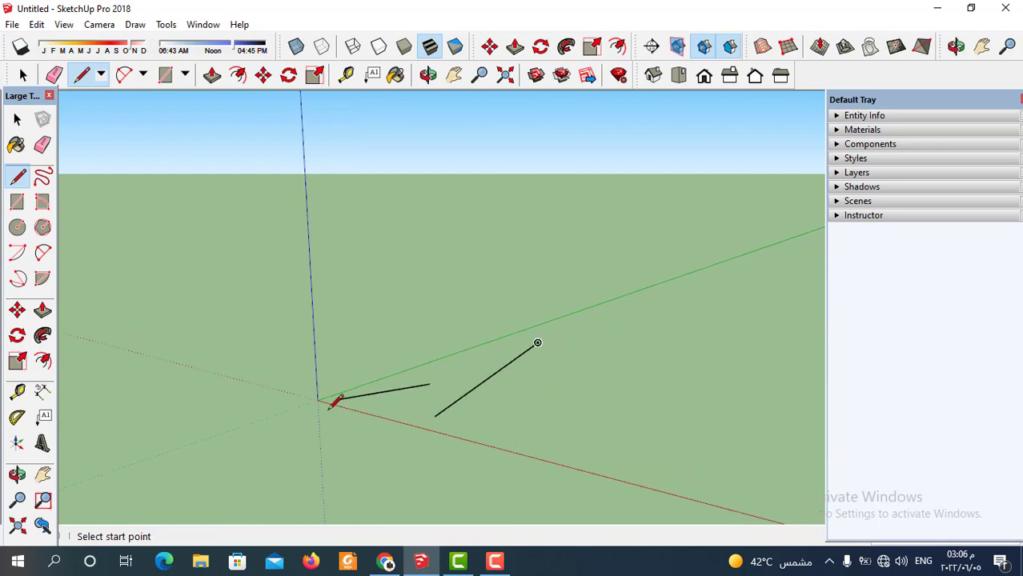
scroll(278, 414, "down", 1)
scroll(279, 414, "down", 1)
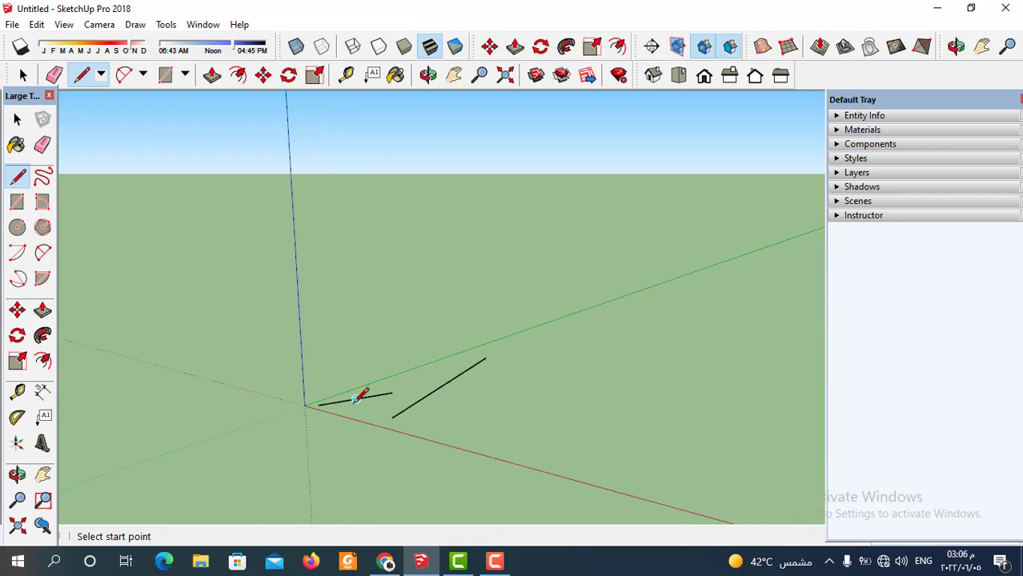
left_click(549, 371)
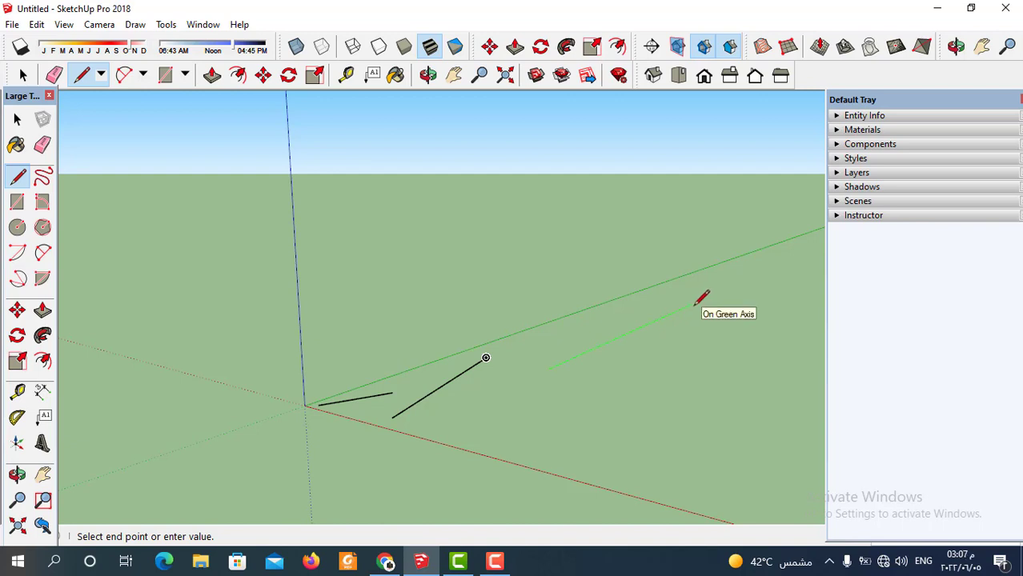
Finish the third ground edge along the green direction.
left_click(692, 304)
key("Escape")
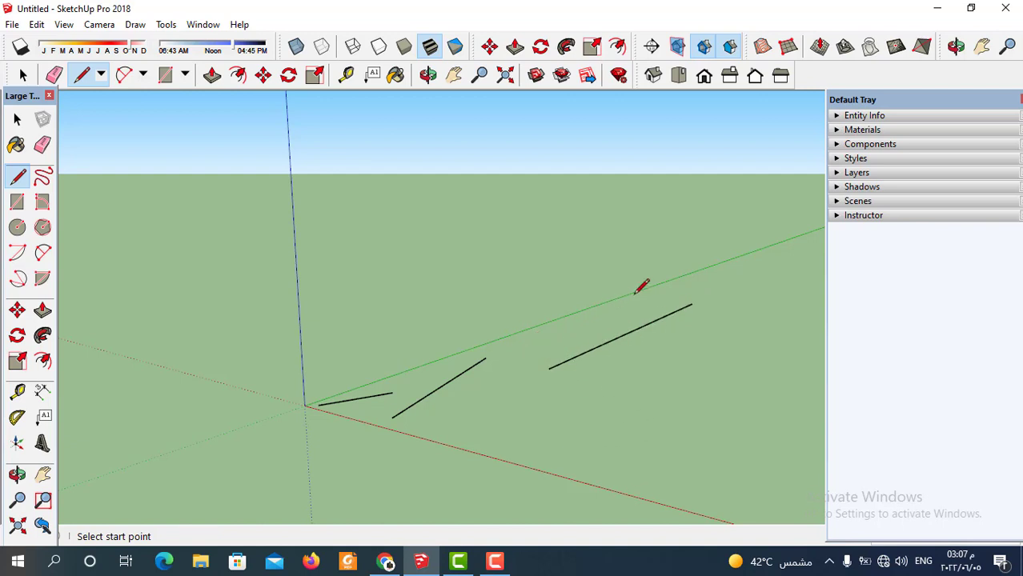
scroll(514, 431, "down", 2)
scroll(513, 422, "down", 1)
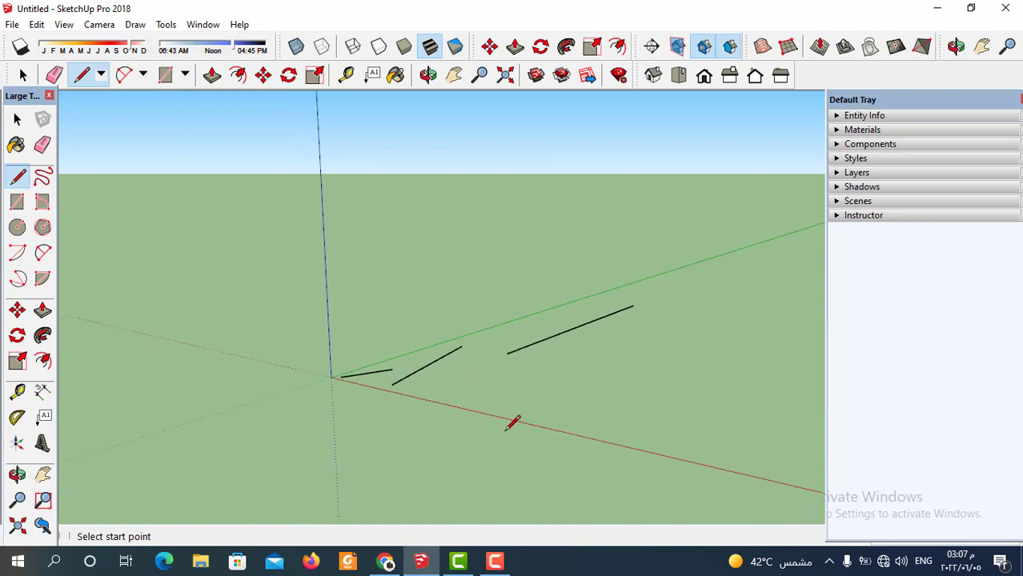
scroll(509, 421, "up", 1)
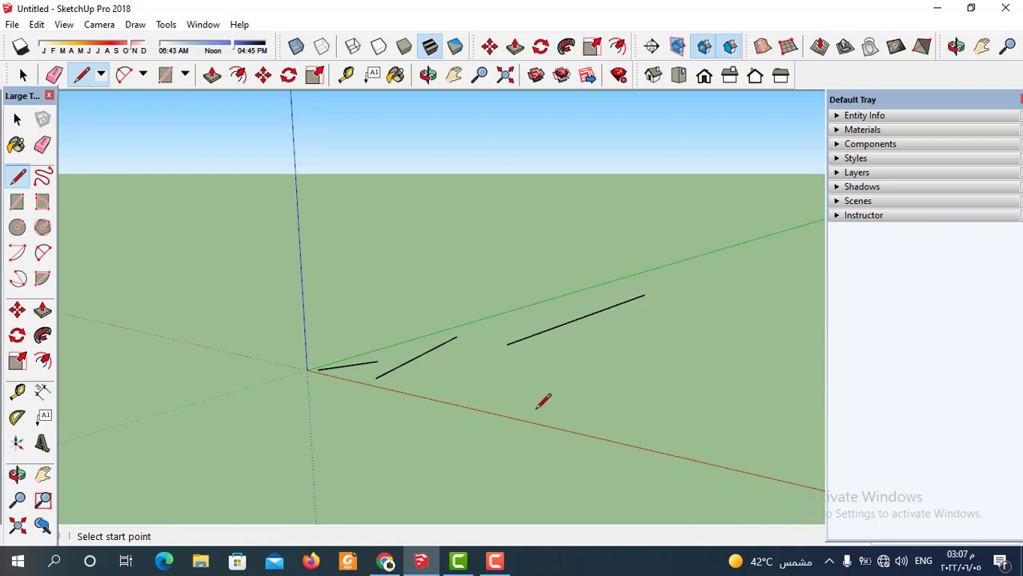
Draw a new ground edge running parallel to the red axis.
left_click(483, 373)
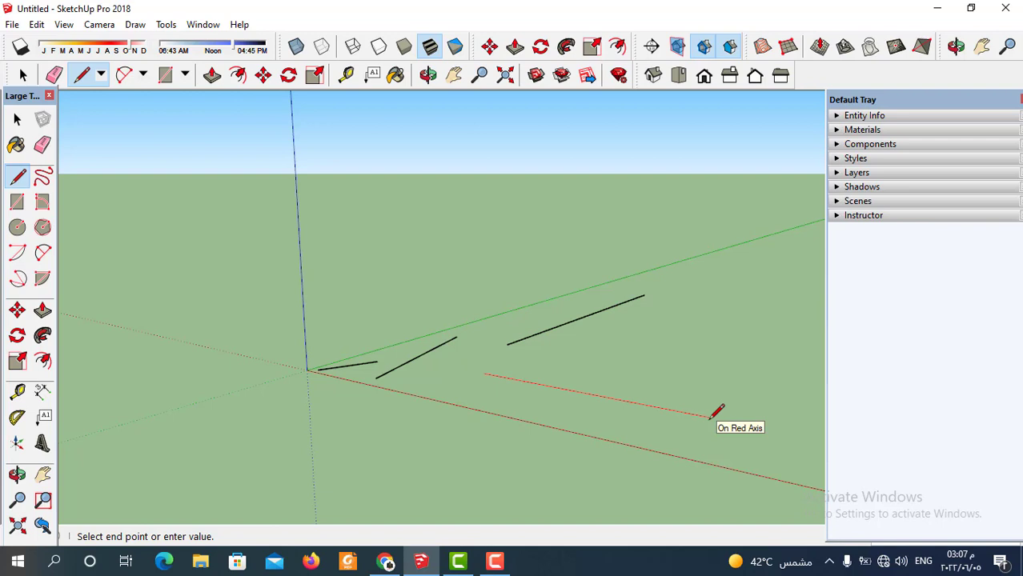
left_click(709, 415)
scroll(498, 404, "down", 2)
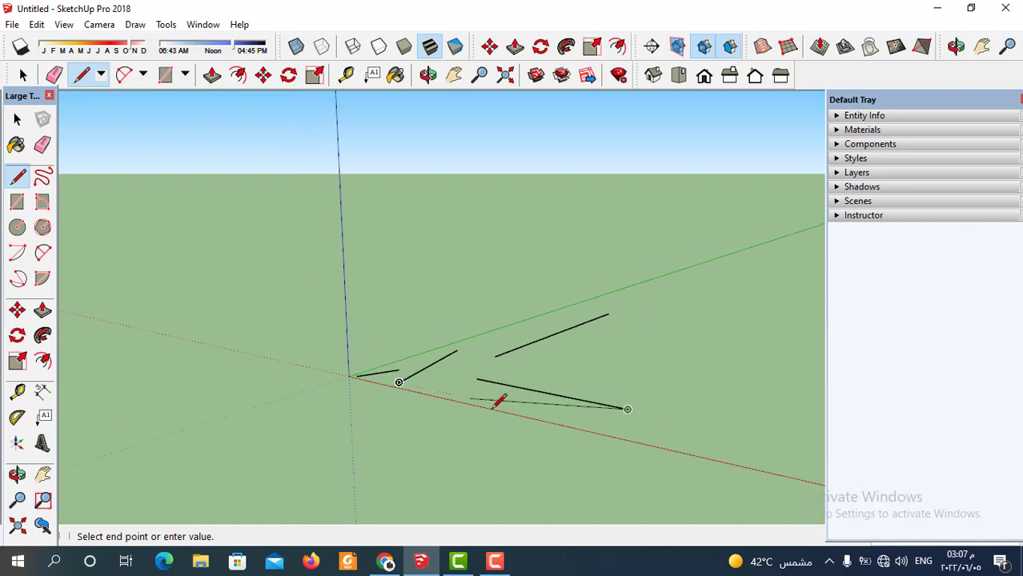
key("Escape")
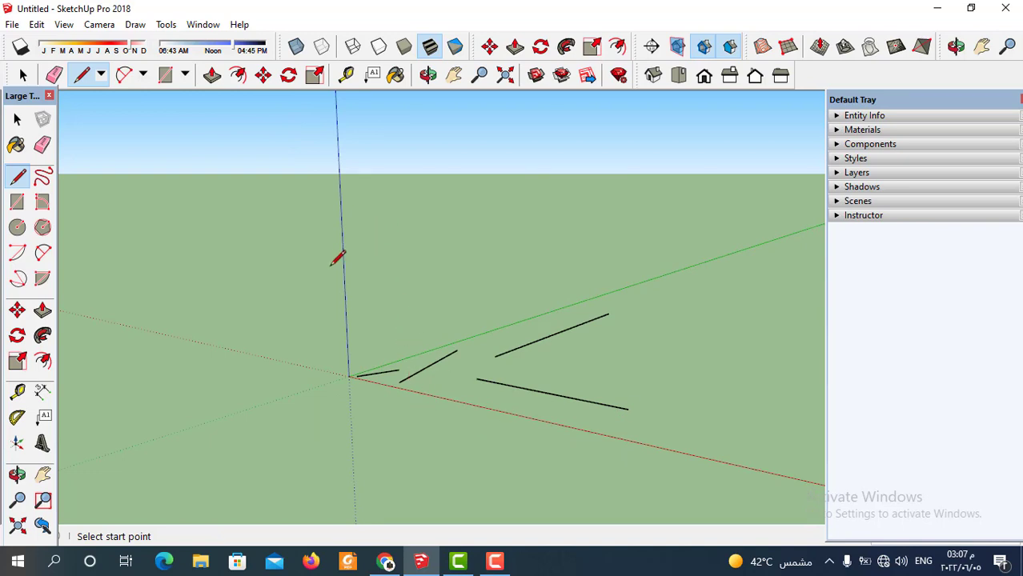
Draw an upright edge beside the origin along the blue axis.
left_click(304, 392)
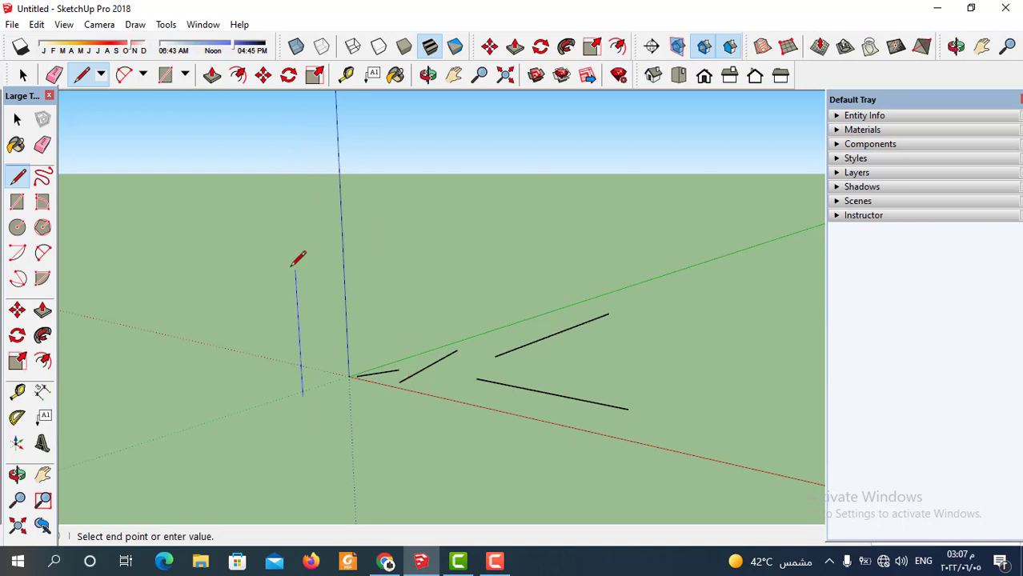
left_click(292, 211)
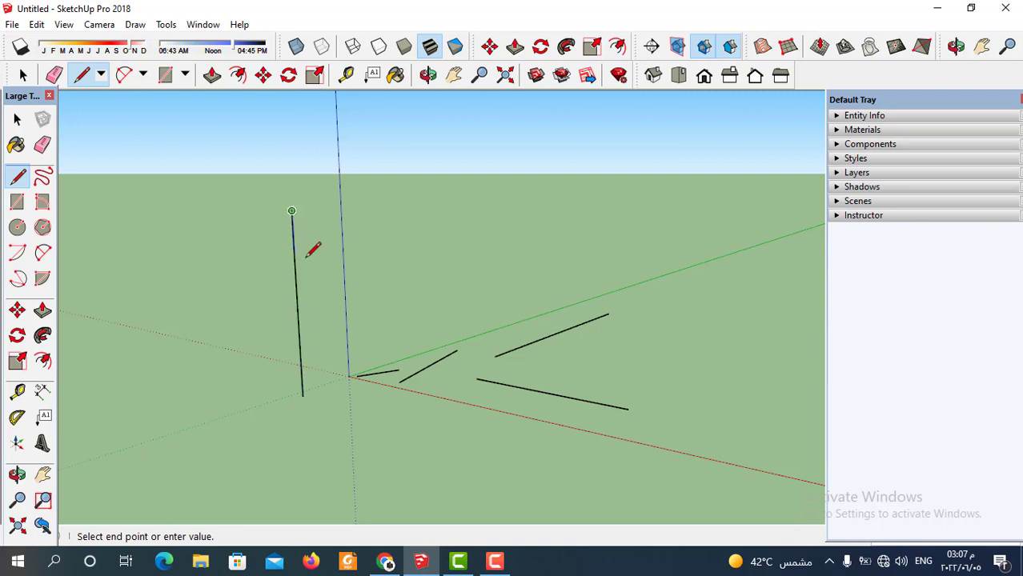
key("Escape")
scroll(387, 342, "down", 1)
scroll(453, 338, "down", 1)
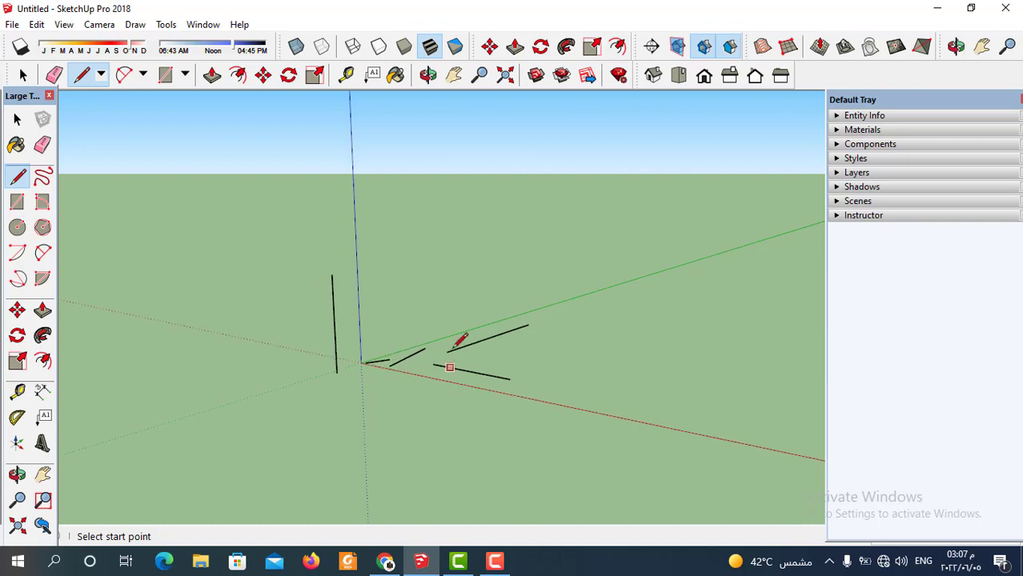
scroll(514, 328, "down", 1)
scroll(515, 328, "up", 1)
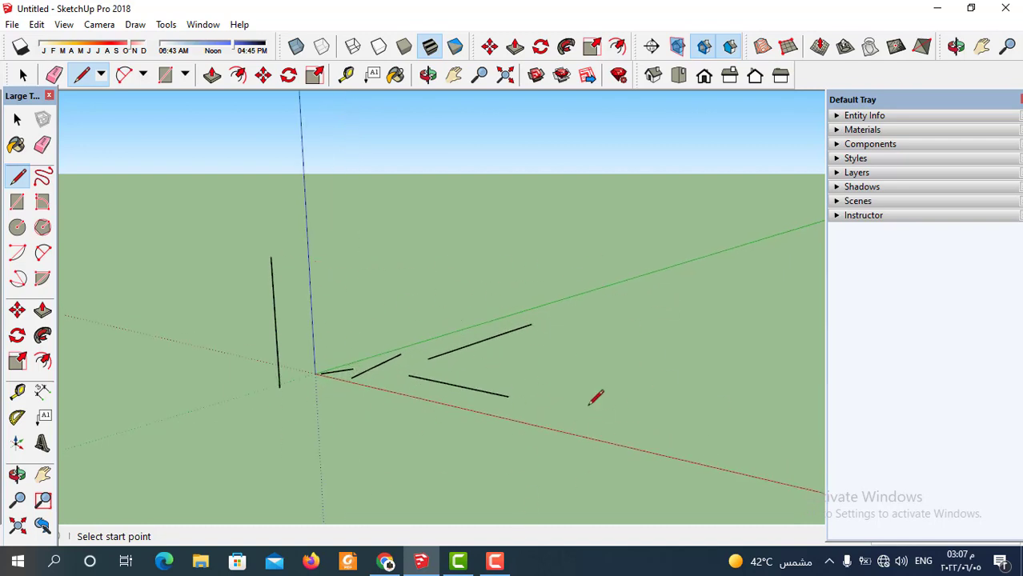
scroll(536, 408, "down", 1)
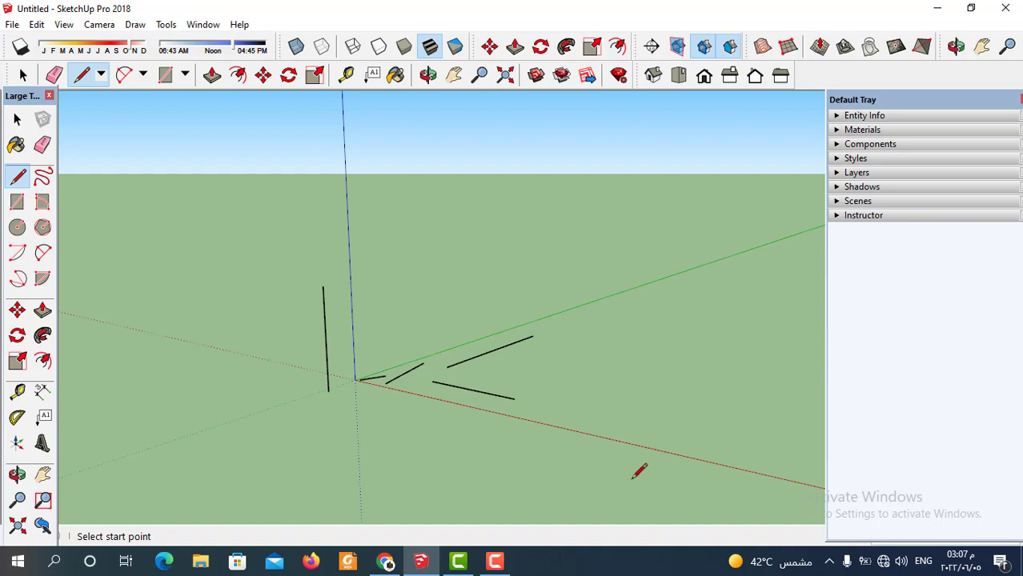
Add a short stub edge on the ground and re-dock the Default Tray.
left_click(569, 393)
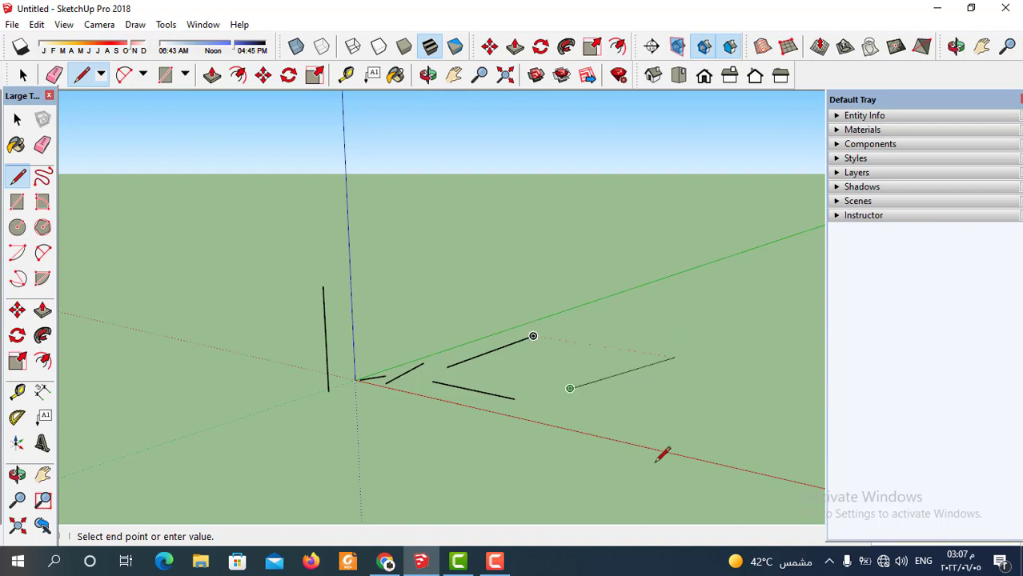
scroll(589, 391, "up", 2)
scroll(590, 391, "up", 2)
scroll(560, 390, "up", 2)
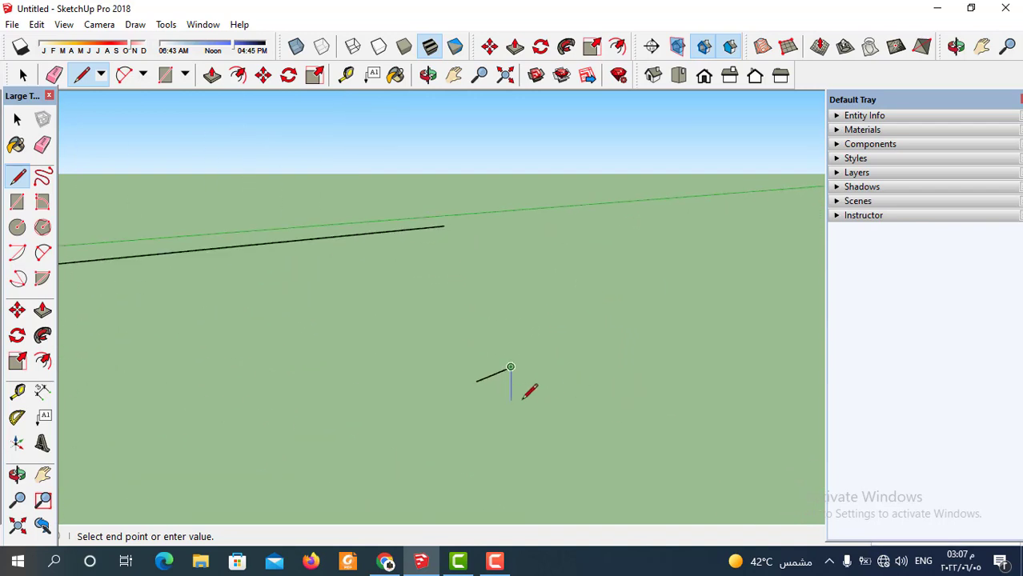
scroll(512, 376, "up", 2)
scroll(516, 344, "up", 1)
scroll(540, 327, "down", 2)
scroll(544, 334, "down", 1)
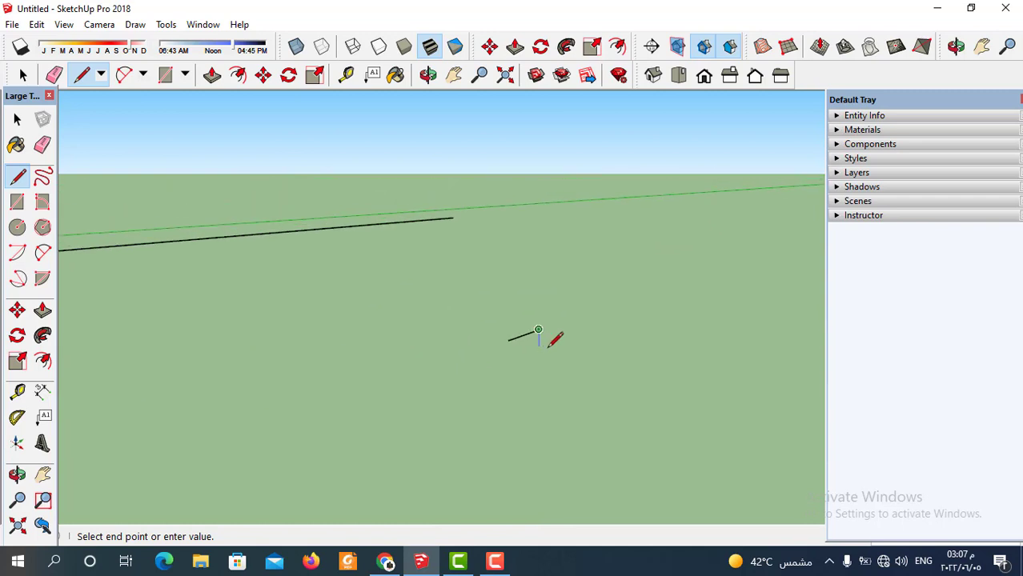
scroll(552, 337, "down", 1)
key("Escape")
left_click_drag(876, 106, 855, 82)
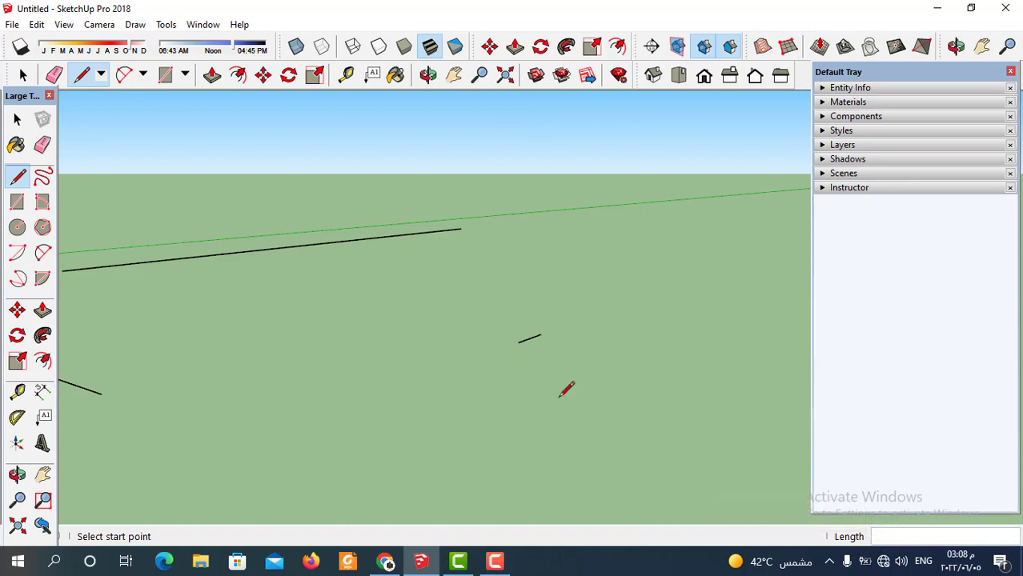
Draw a ground line exactly 20 long.
left_click(453, 413)
type("2")
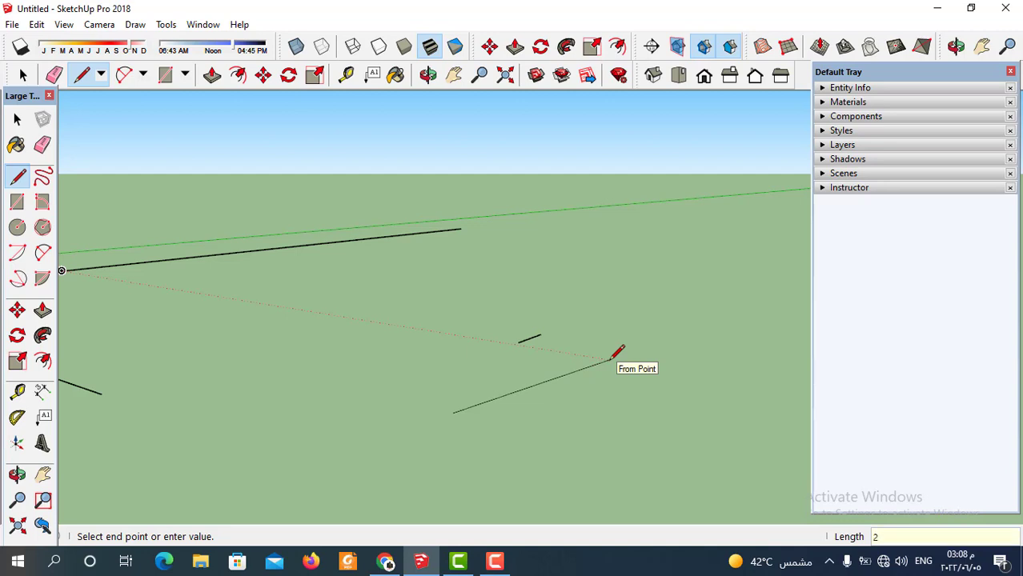
type("0")
key("Return")
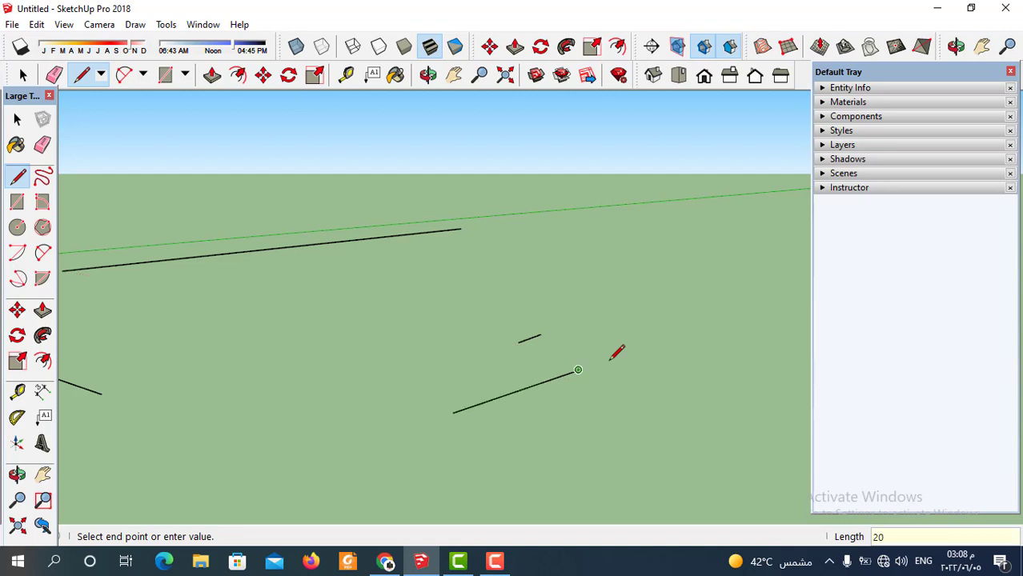
key("Escape")
Draw an open chain of four connected edges beside the 20-long line.
scroll(572, 320, "down", 3)
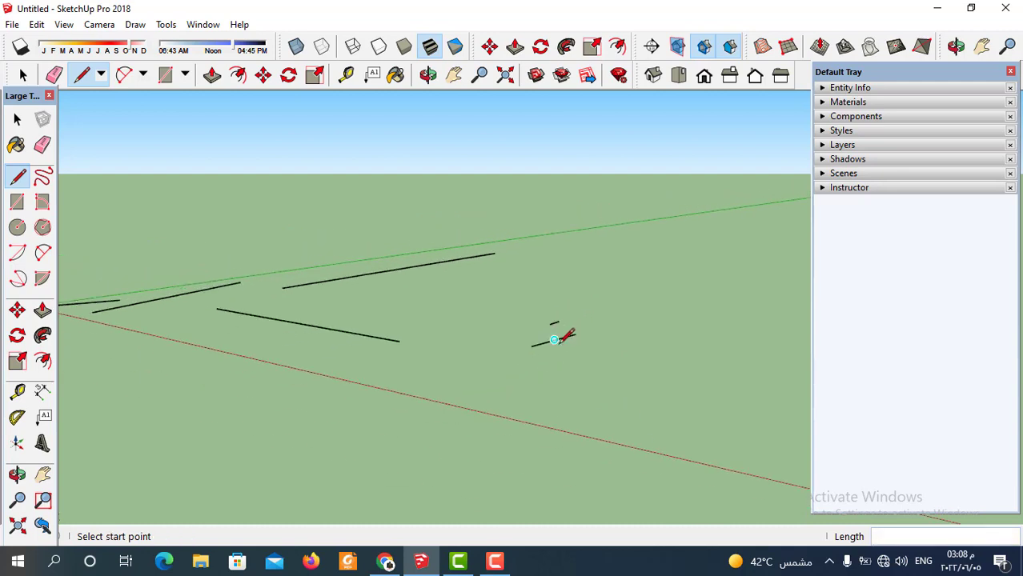
middle_click_drag(565, 335, 585, 417)
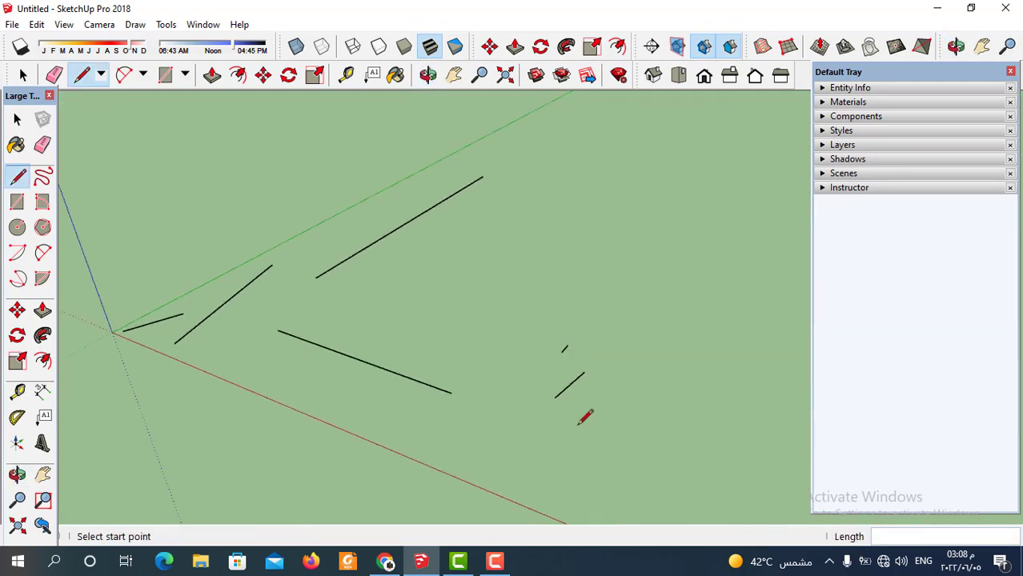
scroll(506, 400, "down", 2)
scroll(486, 298, "up", 1)
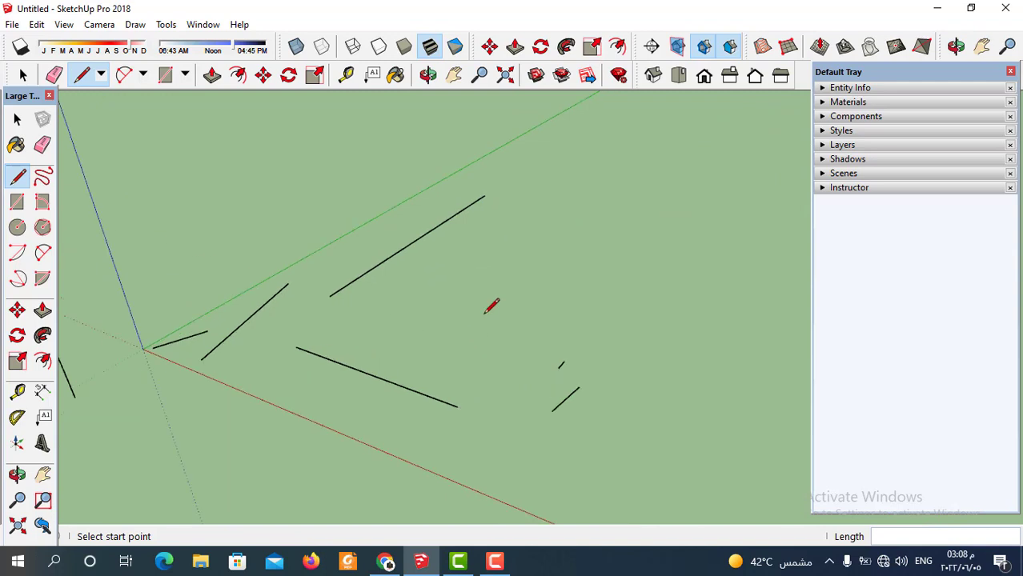
scroll(480, 282, "up", 2)
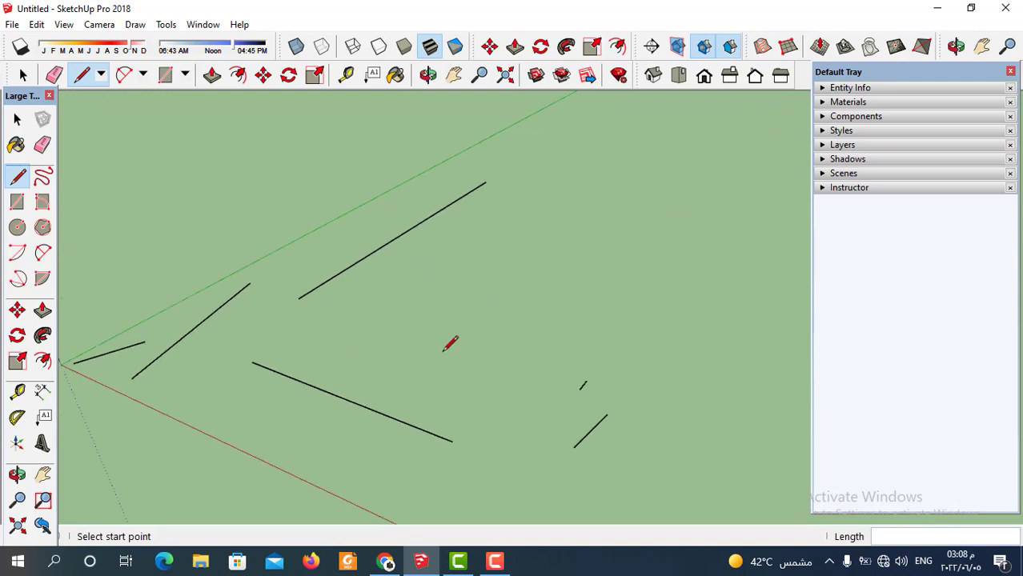
left_click(445, 350)
left_click(515, 287)
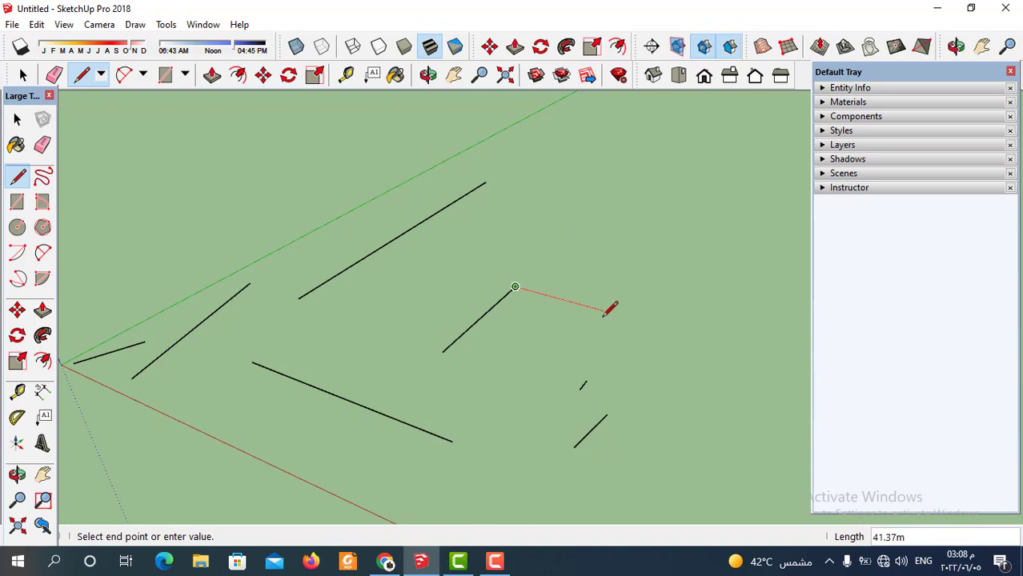
left_click(629, 317)
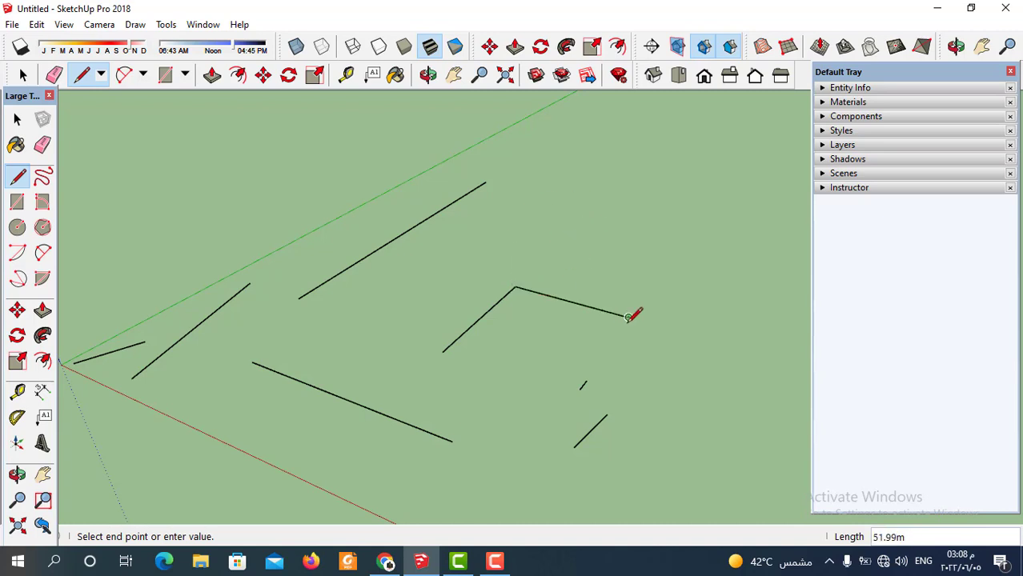
left_click(540, 384)
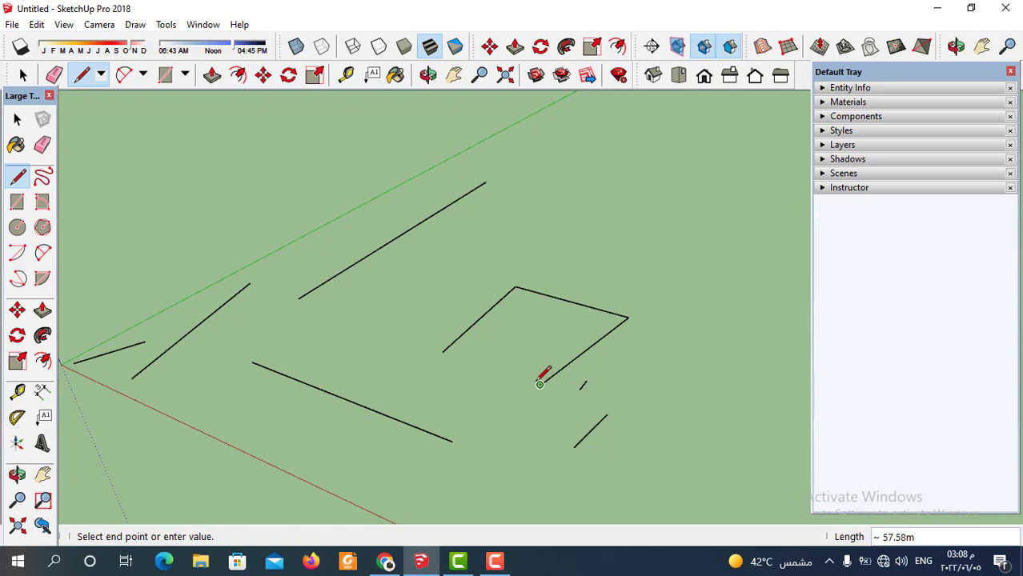
double_click(445, 382)
mouse_move(422, 358)
middle_mouse_down()
mouse_move(515, 364)
mouse_move(552, 402)
middle_mouse_up()
left_click(23, 75)
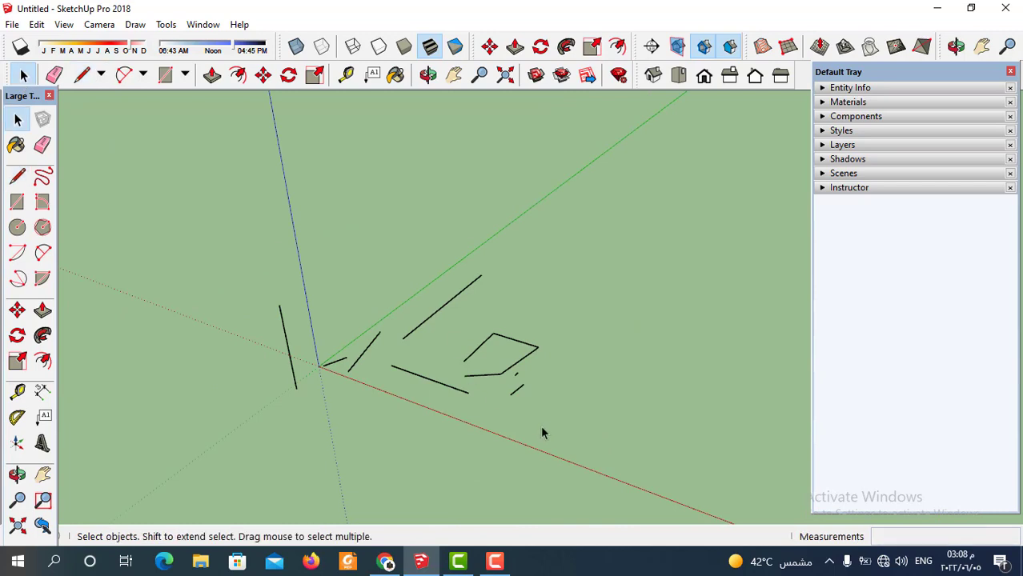
scroll(464, 340, "up", 1)
scroll(461, 284, "up", 1)
scroll(461, 284, "up", 1)
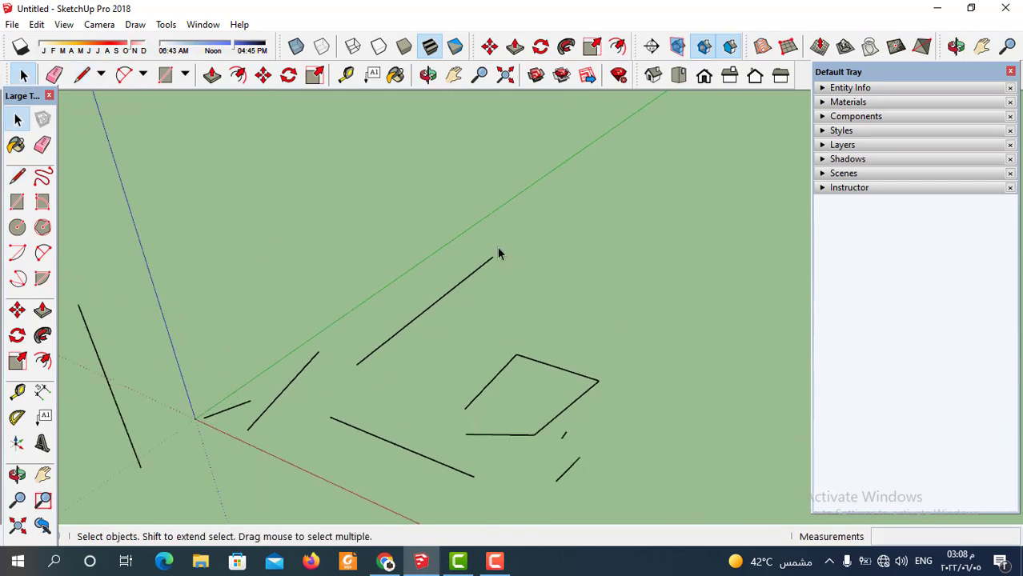
scroll(559, 317, "down", 2)
scroll(460, 353, "down", 1)
scroll(466, 312, "down", 1)
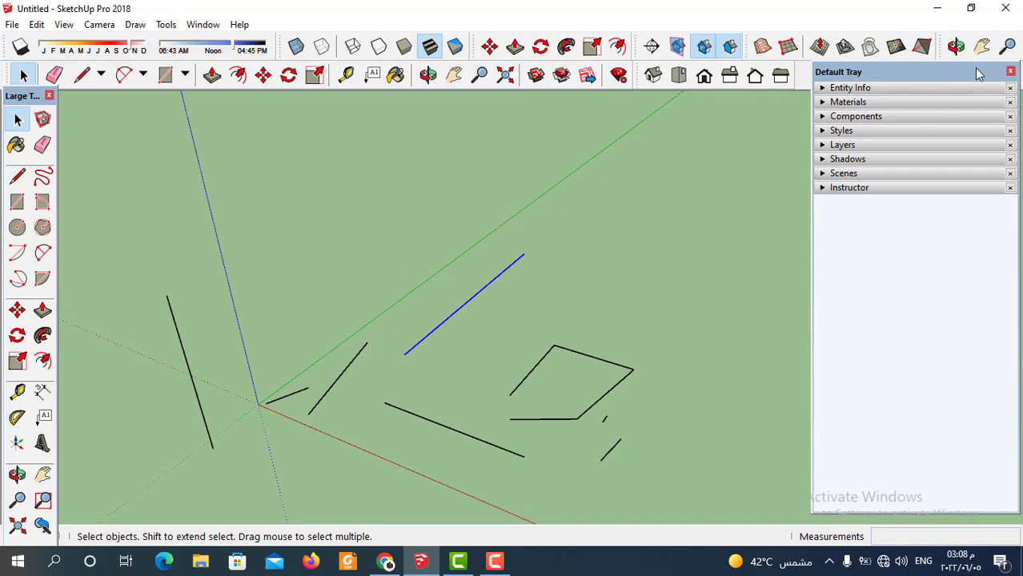
left_click(822, 89)
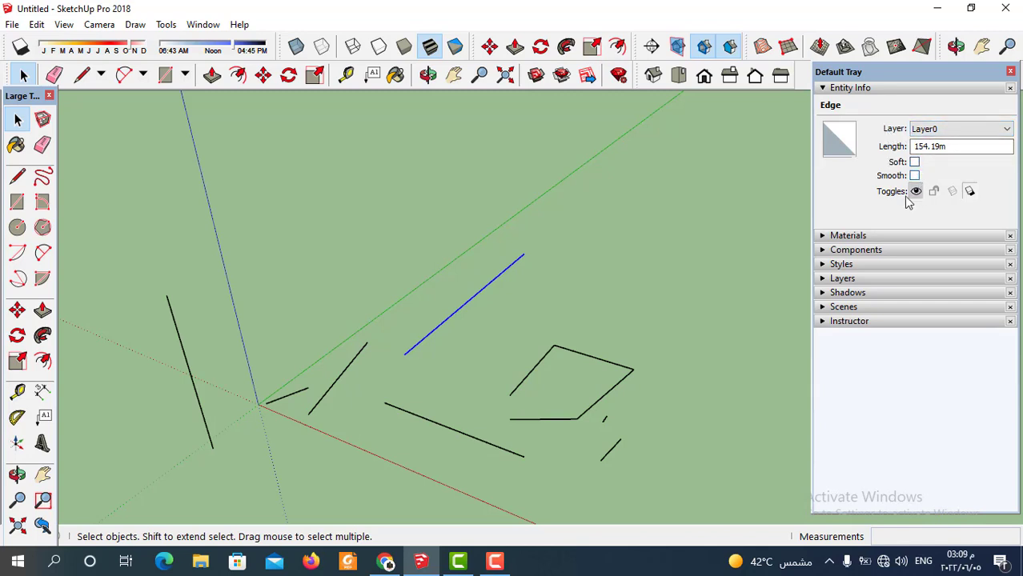
middle_click_drag(536, 344, 590, 354)
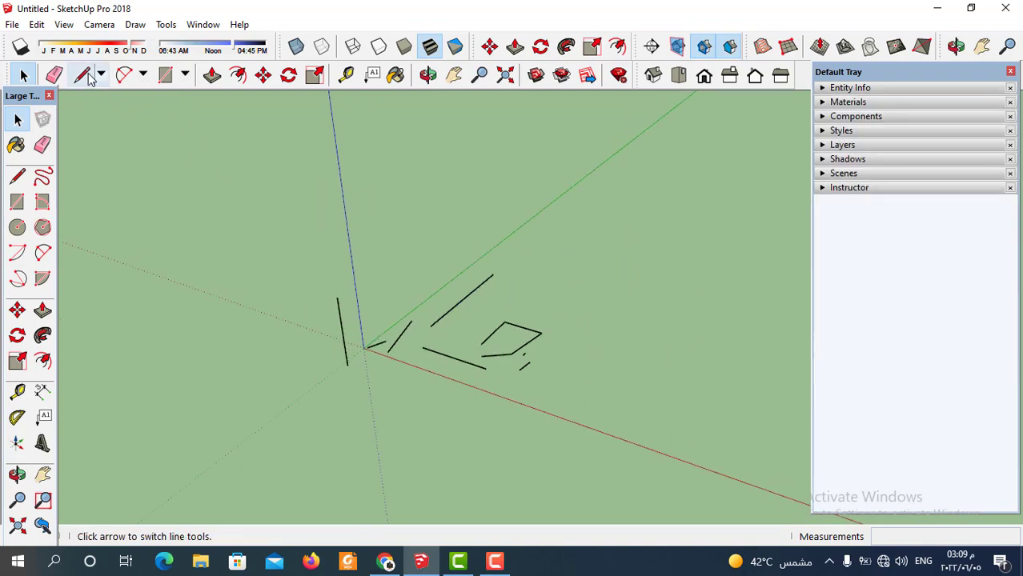
Draw a four-corner outline beside the earlier lines, closing it back onto its start point.
left_click(18, 176)
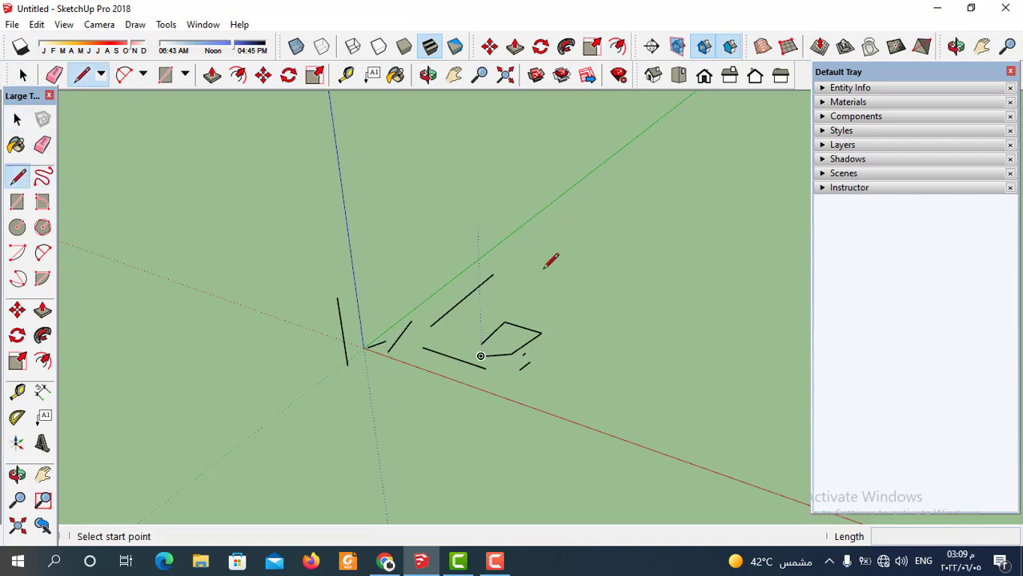
left_click(591, 279)
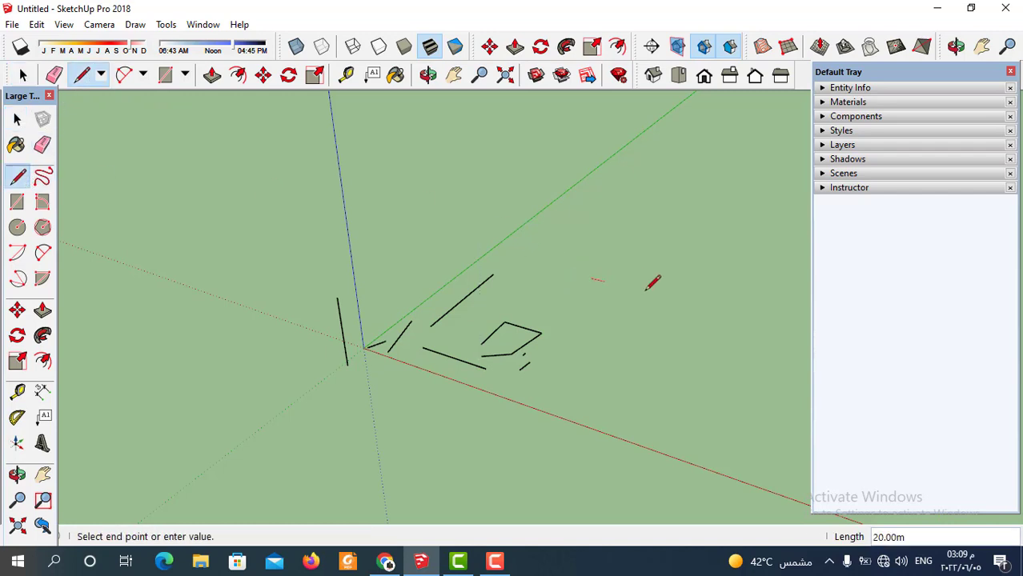
left_click(706, 307)
left_click(662, 382)
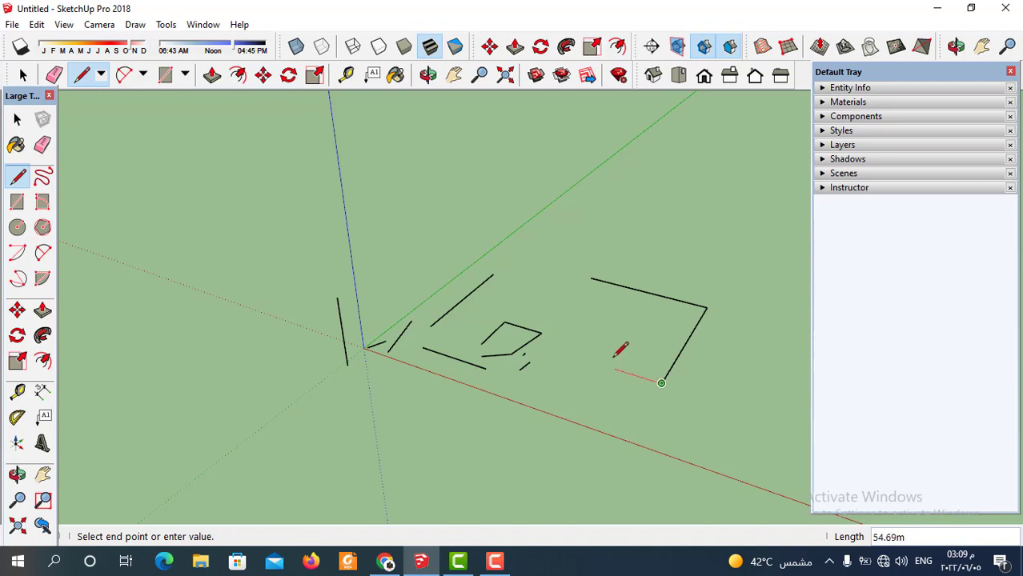
left_click(609, 367)
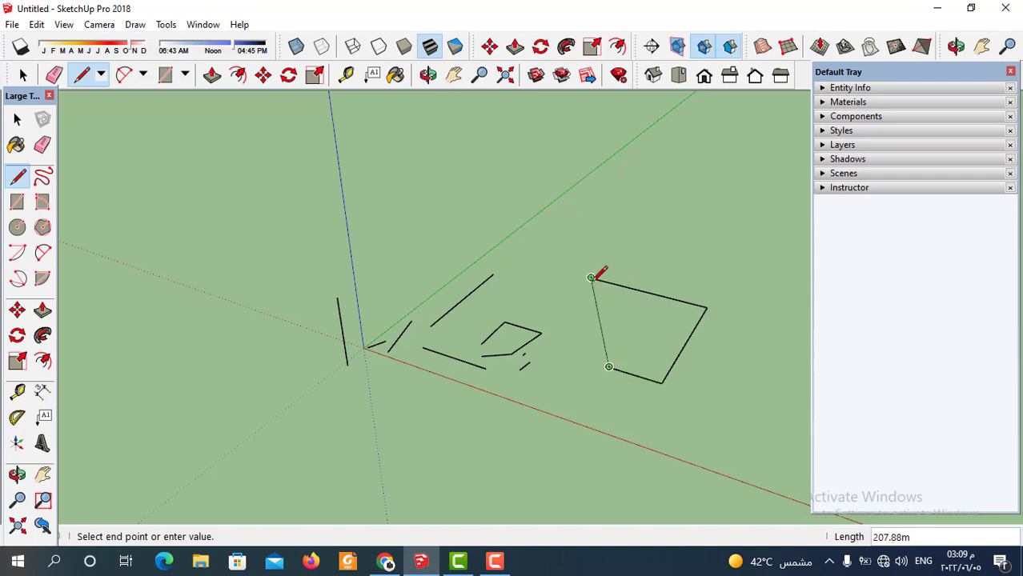
left_click(591, 278)
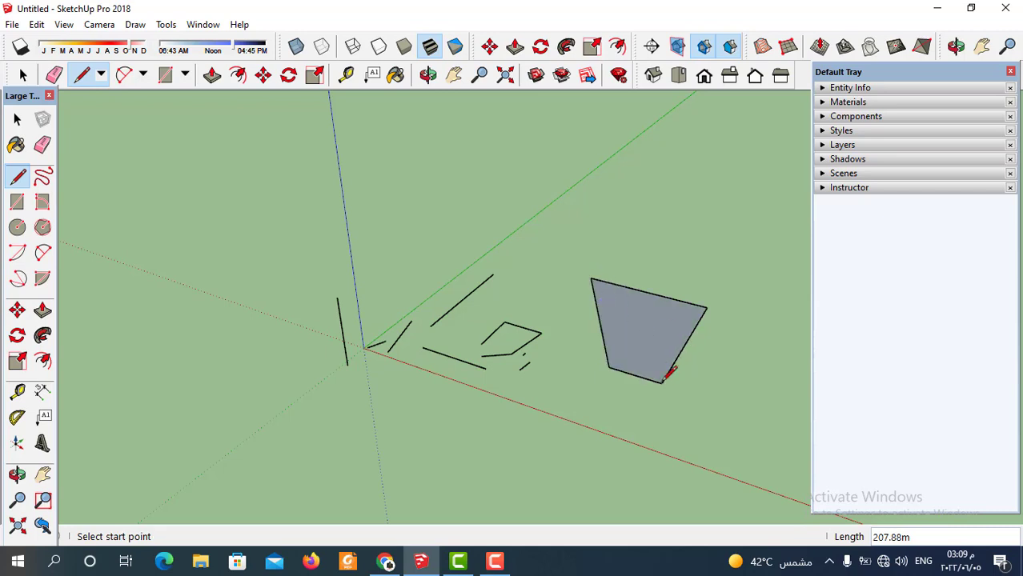
scroll(542, 335, "down", 2)
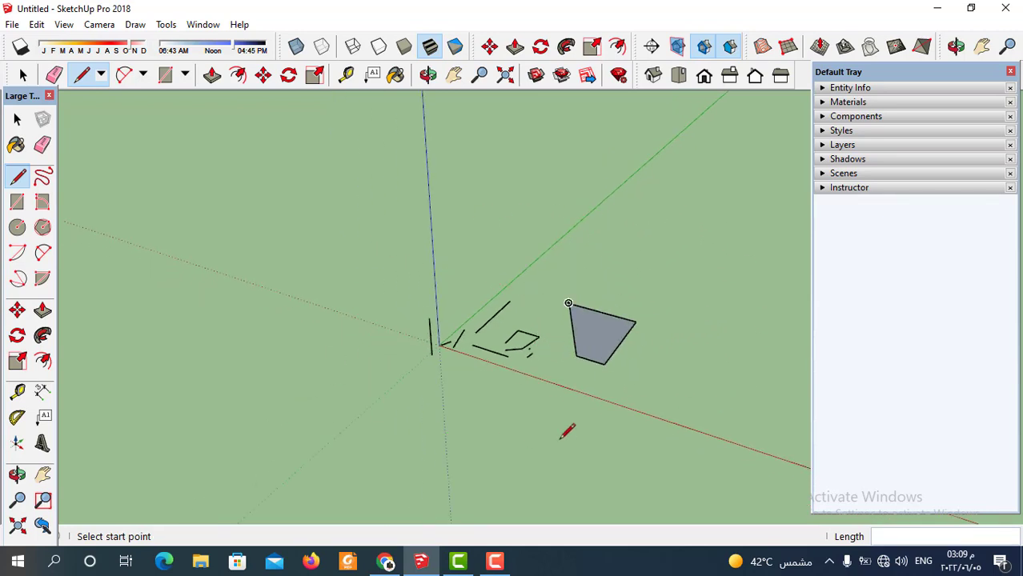
middle_click_drag(569, 352, 610, 295)
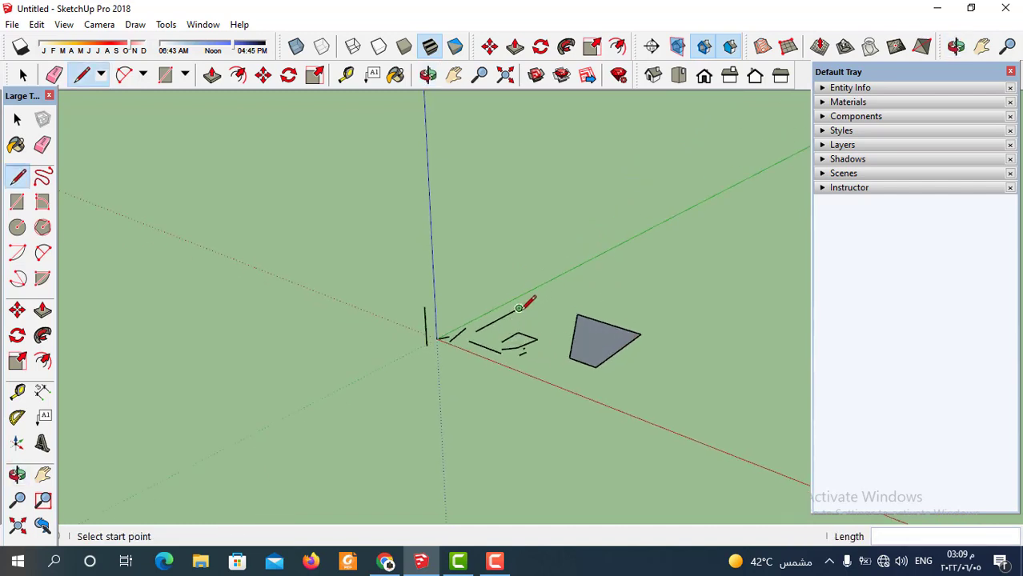
middle_click_drag(498, 320, 491, 337)
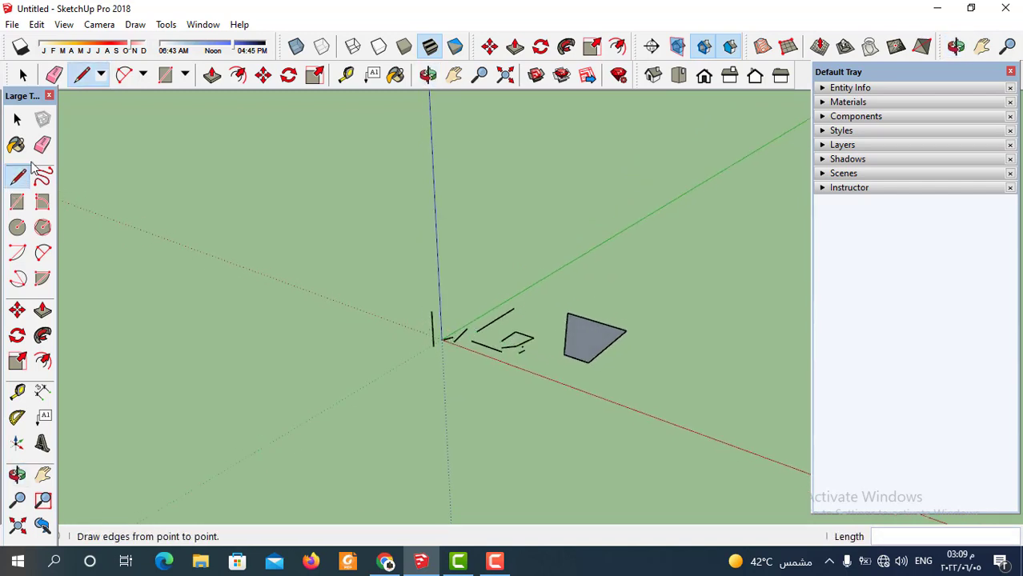
Switch to Freehand and draw a small looping curve right of the face.
left_click(101, 75)
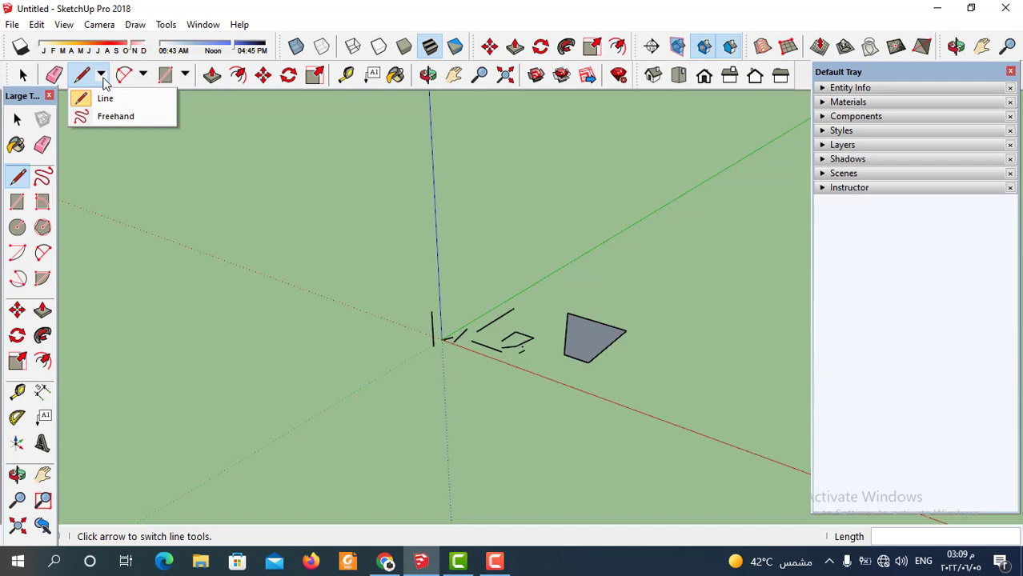
left_click(115, 118)
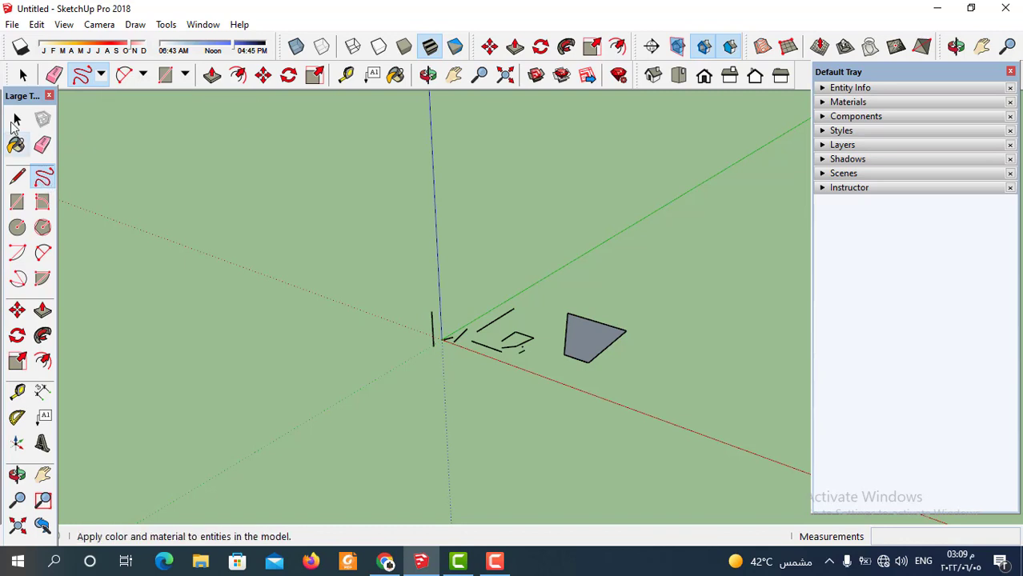
scroll(365, 346, "down", 2)
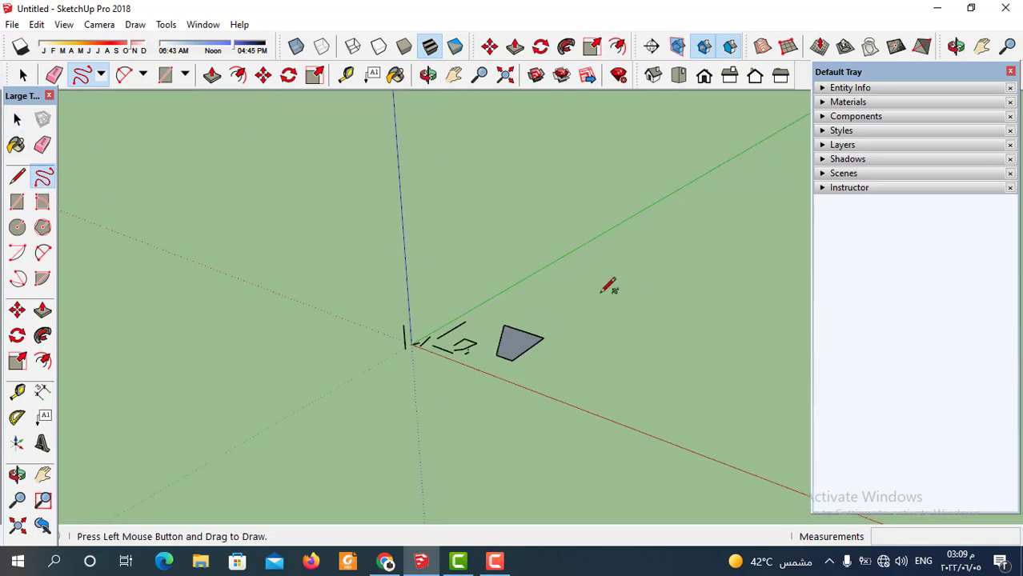
left_click_drag(593, 297, 688, 232)
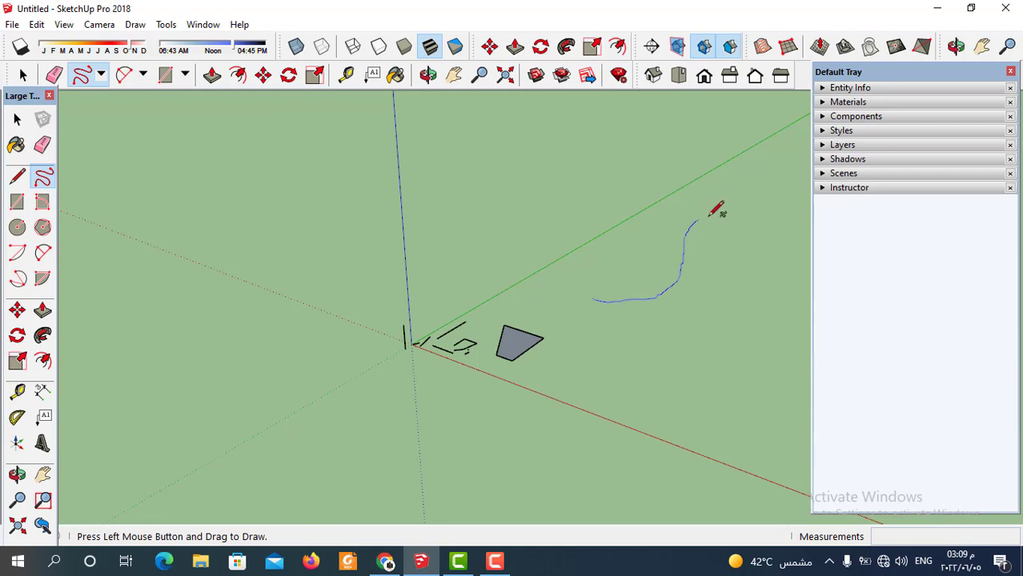
mouse_move(709, 215)
left_mouse_down()
mouse_move(770, 217)
mouse_move(787, 176)
mouse_move(744, 150)
mouse_move(668, 176)
mouse_move(633, 244)
mouse_move(559, 200)
mouse_move(478, 237)
mouse_move(507, 273)
mouse_move(550, 280)
left_mouse_up()
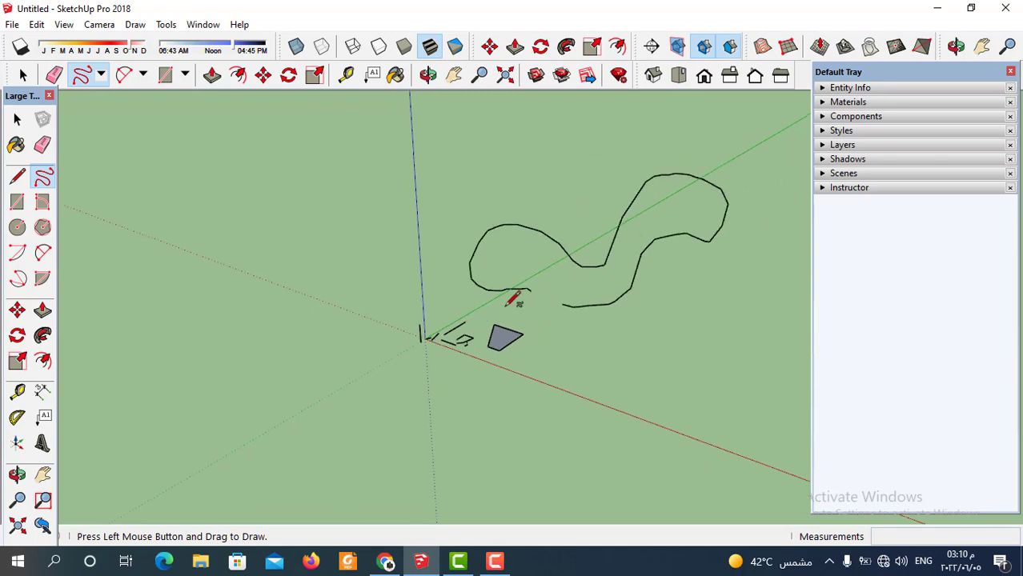
Draw a large sweeping ear-shaped freehand curve across the ground.
mouse_move(517, 296)
middle_mouse_down()
mouse_move(567, 291)
mouse_move(463, 322)
mouse_move(482, 310)
middle_mouse_up()
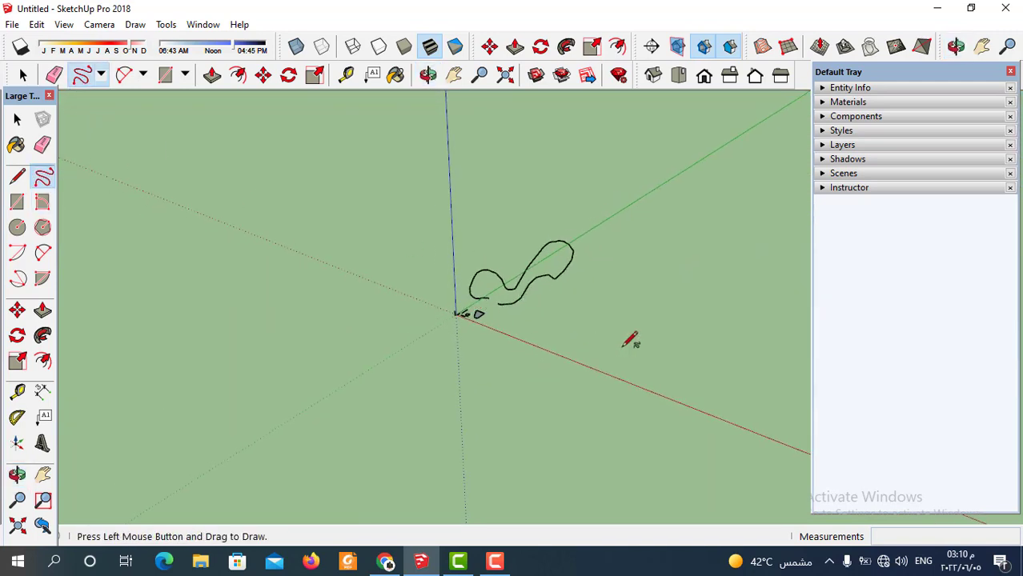
mouse_move(632, 348)
left_mouse_down()
mouse_move(682, 249)
mouse_move(782, 245)
mouse_move(772, 354)
mouse_move(714, 422)
mouse_move(568, 438)
mouse_move(400, 417)
mouse_move(343, 297)
mouse_move(249, 286)
left_mouse_up()
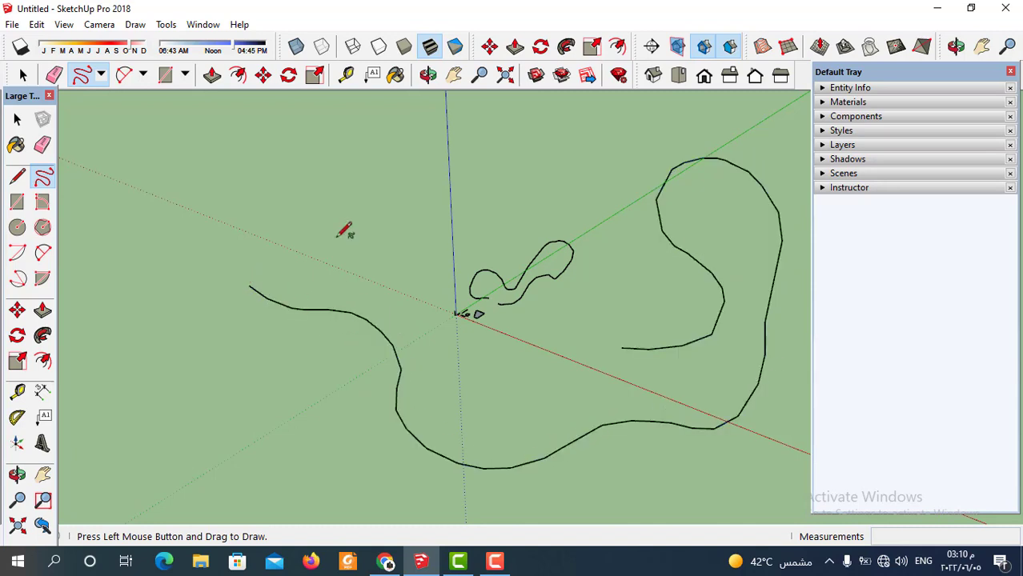
middle_click_drag(347, 228, 358, 257)
mouse_move(491, 372)
middle_mouse_down()
mouse_move(547, 317)
mouse_move(586, 222)
mouse_move(479, 297)
mouse_move(472, 369)
middle_mouse_up()
key("space")
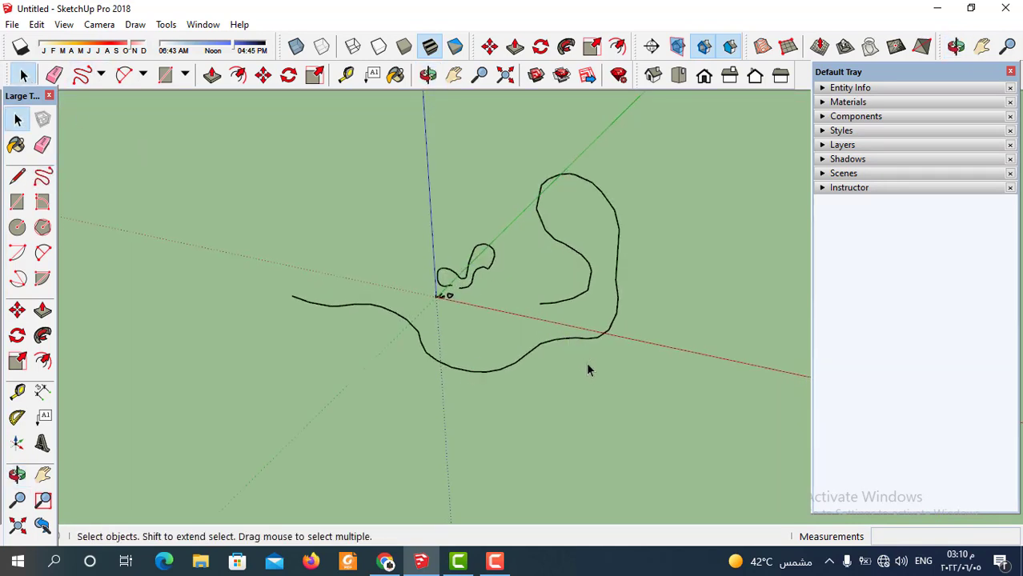
Select the large freehand curve and expand its Entity Info panel.
left_click(617, 290)
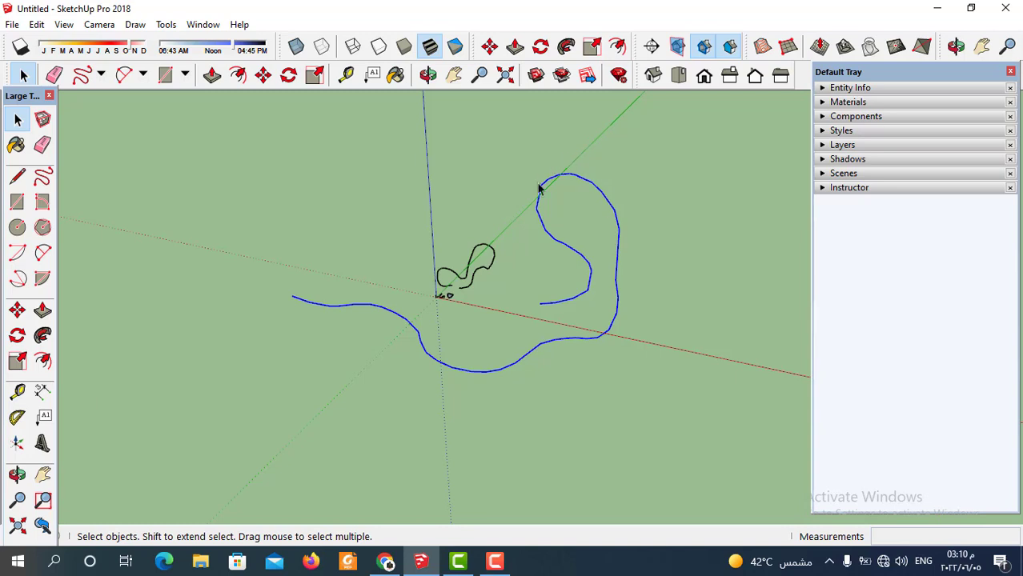
left_click(825, 88)
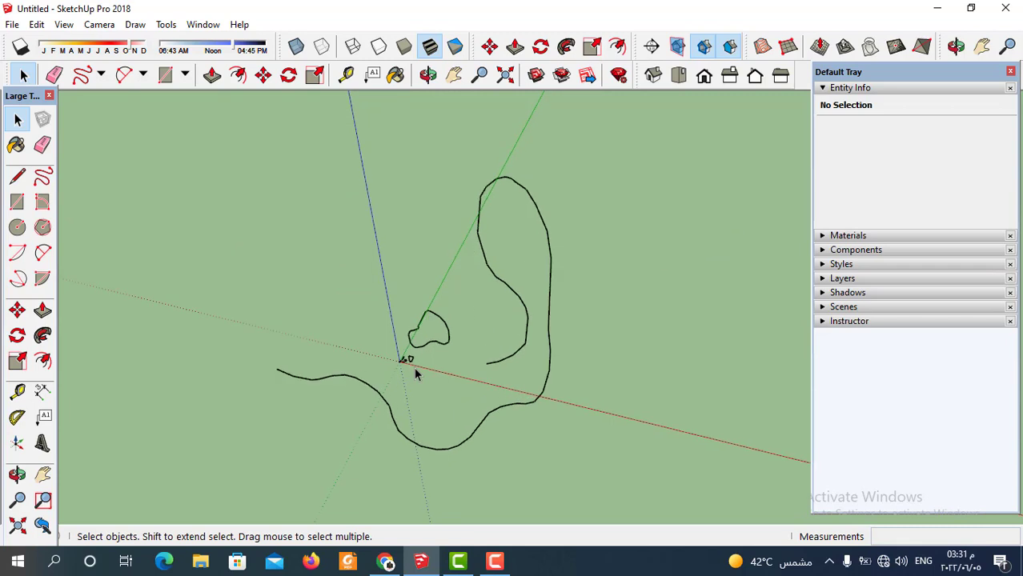
scroll(349, 340, "up", 1)
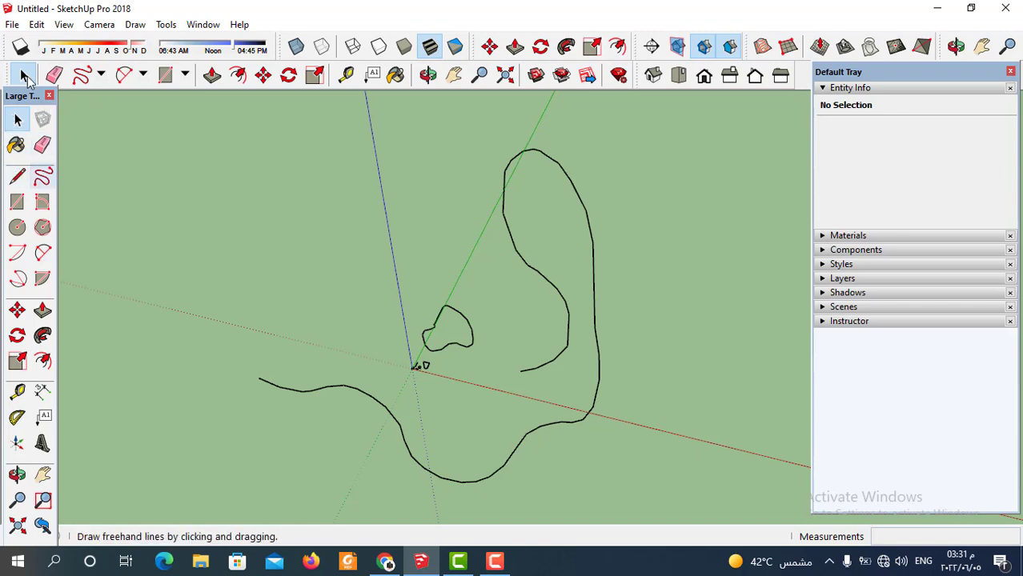
Draw a straight edge left of the origin, parallel to the green axis.
left_click(18, 178)
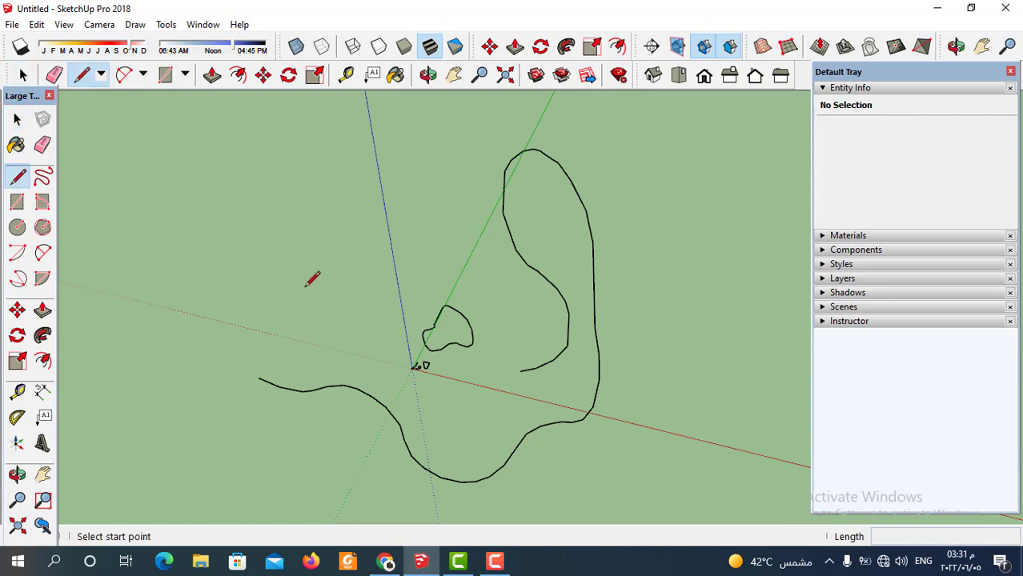
left_click(288, 335)
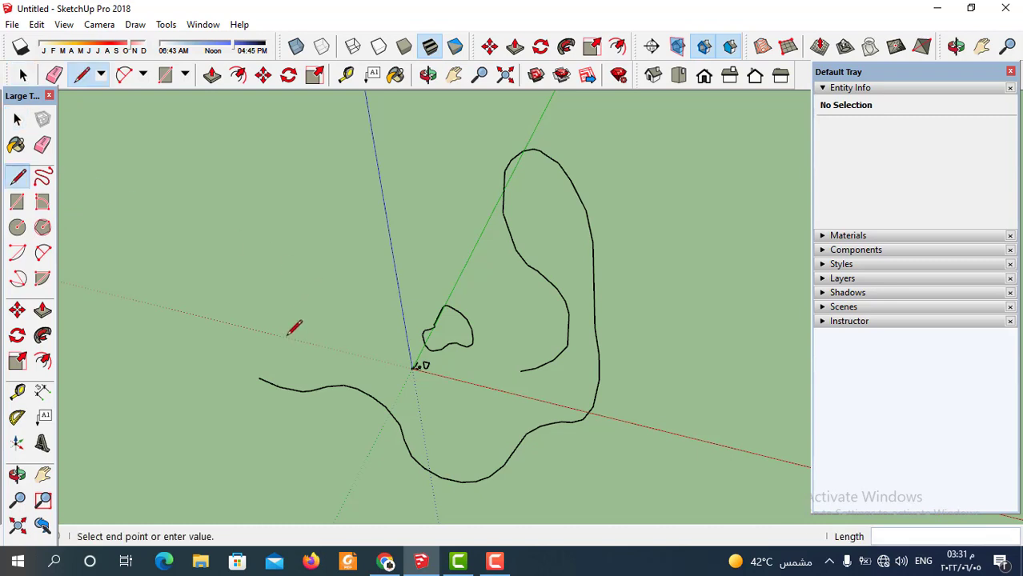
left_click(400, 174)
key("Escape")
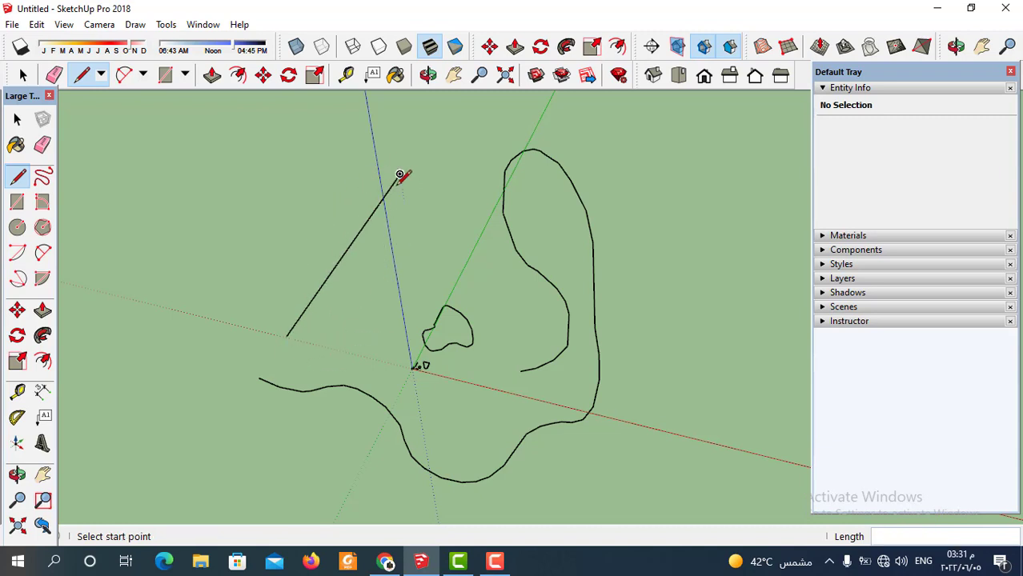
scroll(349, 306, "down", 3)
scroll(377, 331, "down", 2)
scroll(374, 287, "up", 2)
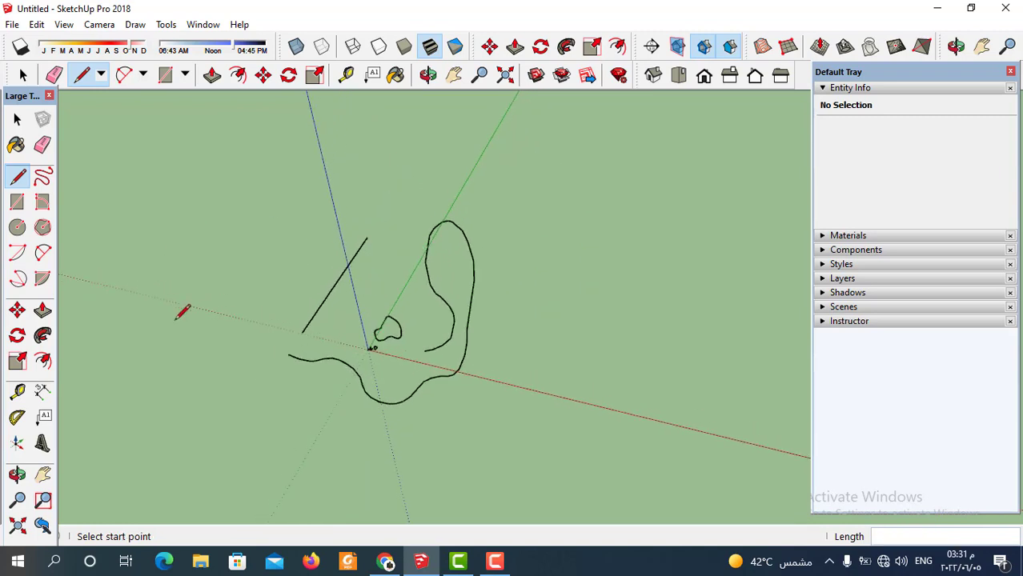
Freehand-draw an ear-shaped loop to the left of the straight edge.
left_click(44, 178)
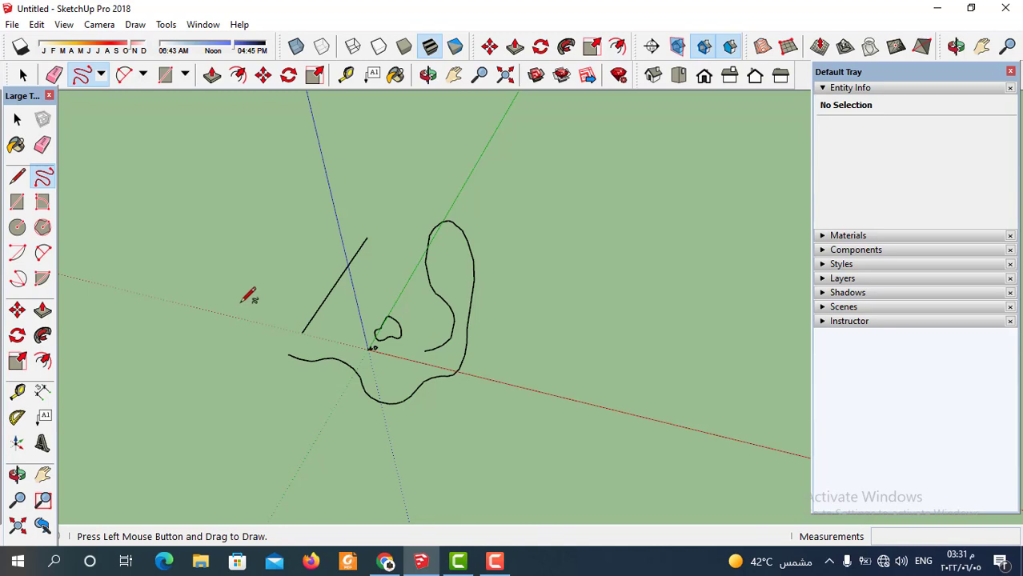
mouse_move(242, 302)
left_mouse_down()
mouse_move(313, 185)
mouse_move(281, 318)
left_mouse_up()
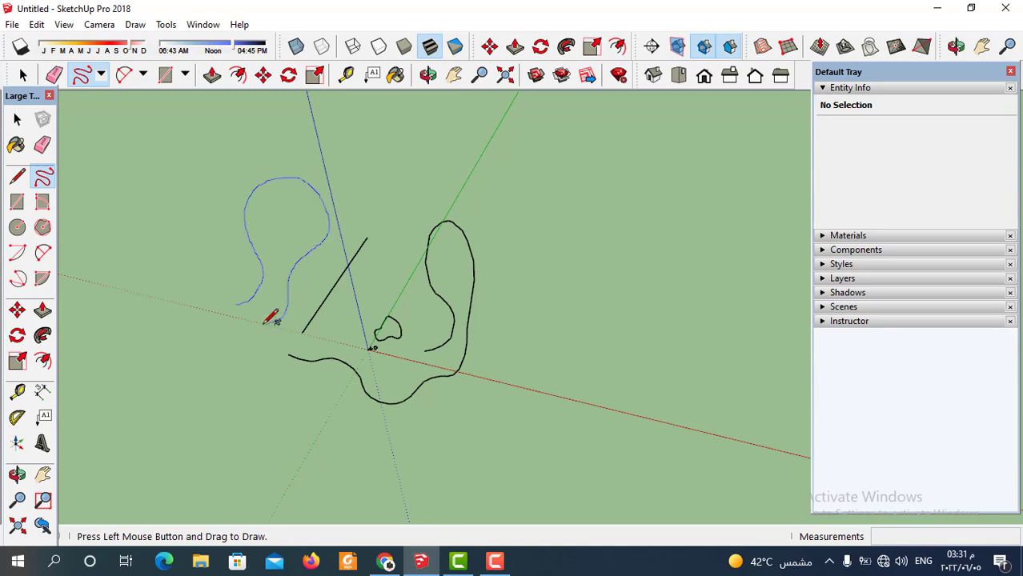
left_click_drag(264, 322, 253, 329)
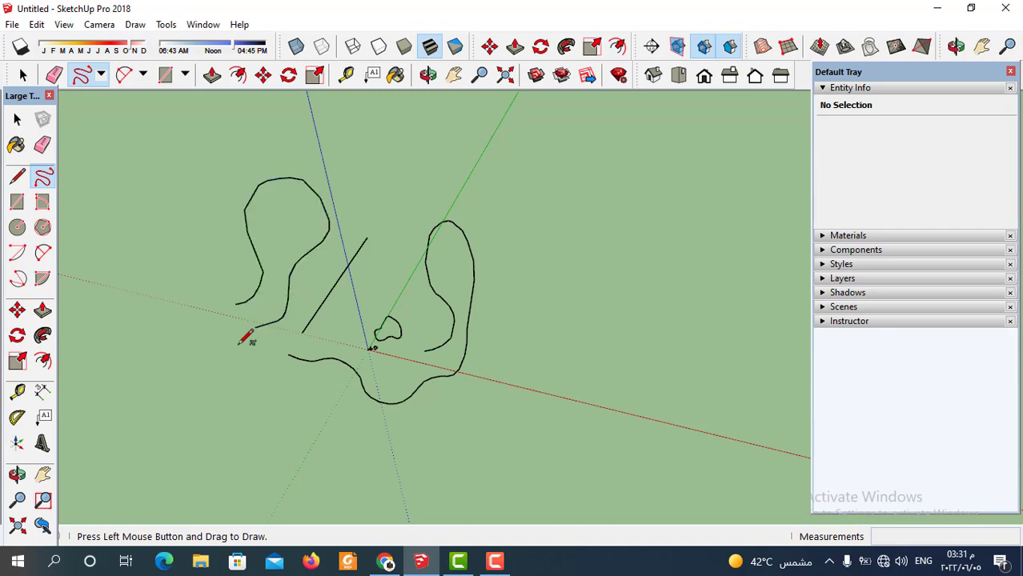
scroll(224, 272, "down", 2)
scroll(240, 232, "up", 1)
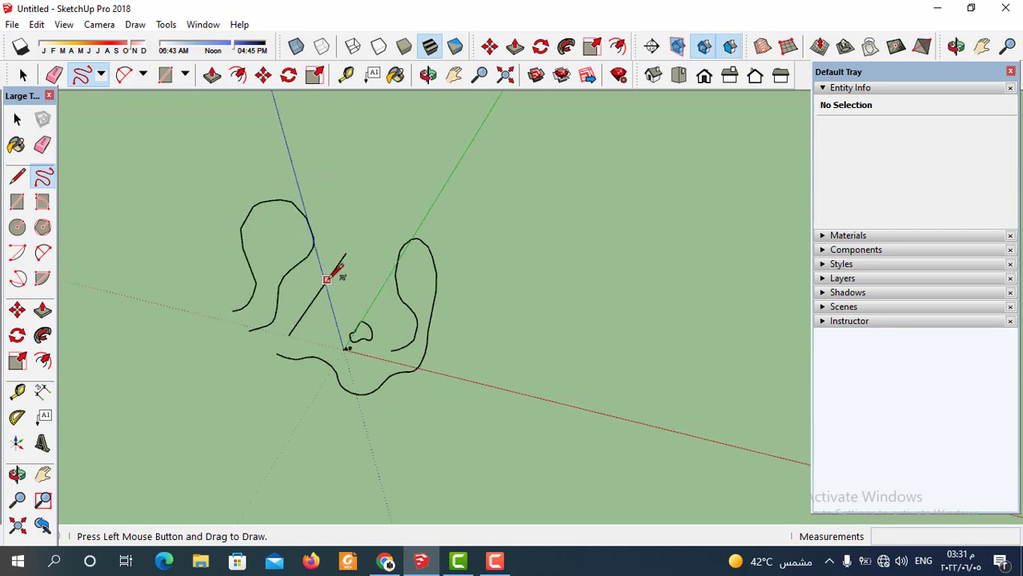
left_click(17, 176)
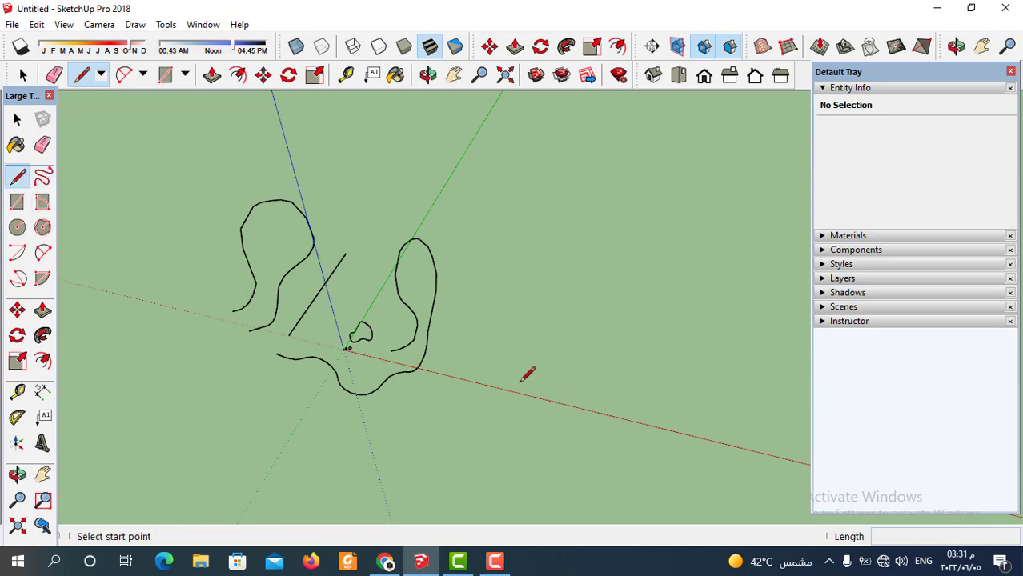
Draw a vertical line parallel to the blue axis to the right of the ear curves.
left_click(520, 382)
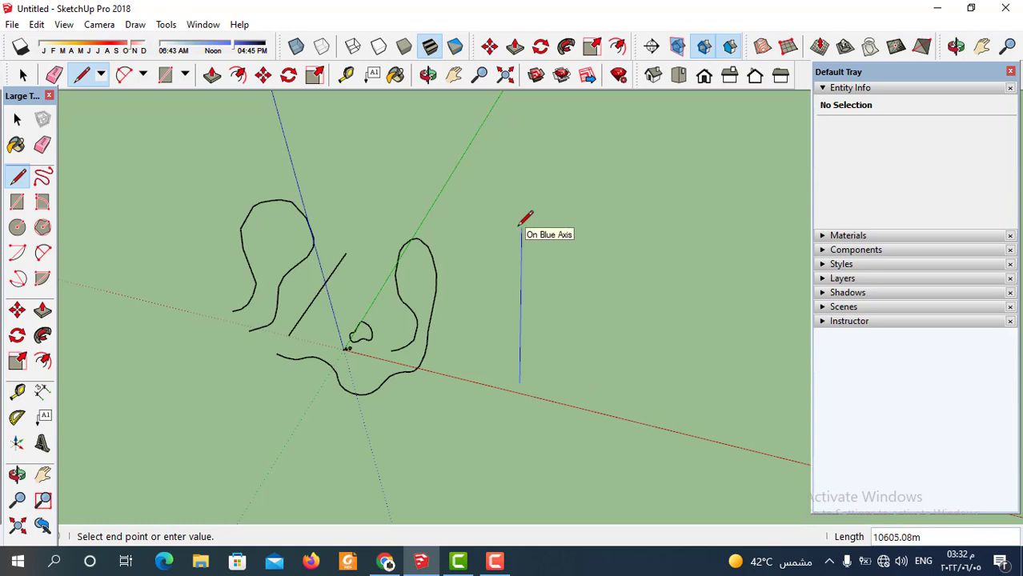
left_click(521, 228)
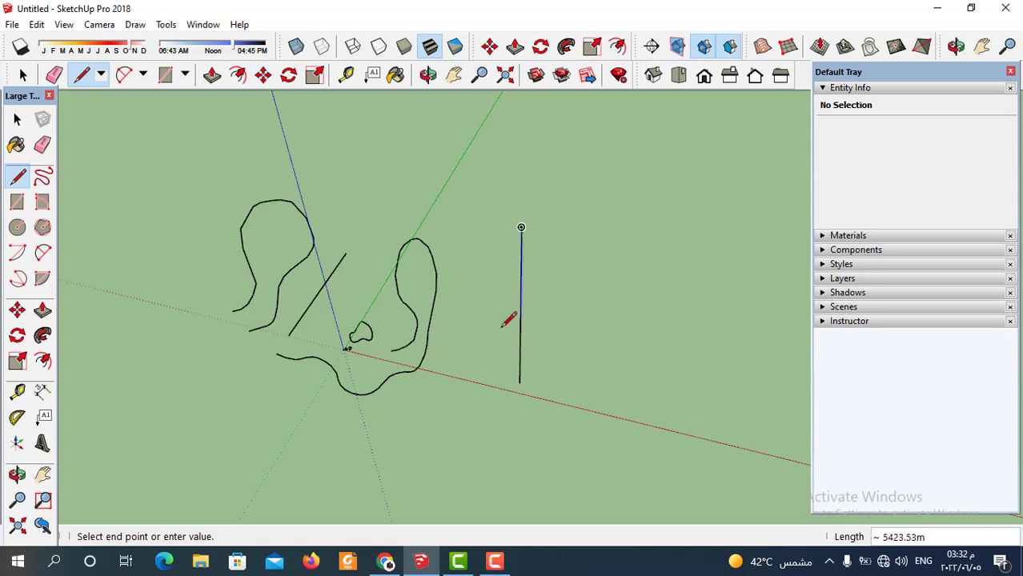
key("Escape")
mouse_move(538, 365)
middle_mouse_down()
mouse_move(451, 315)
mouse_move(451, 256)
middle_mouse_up()
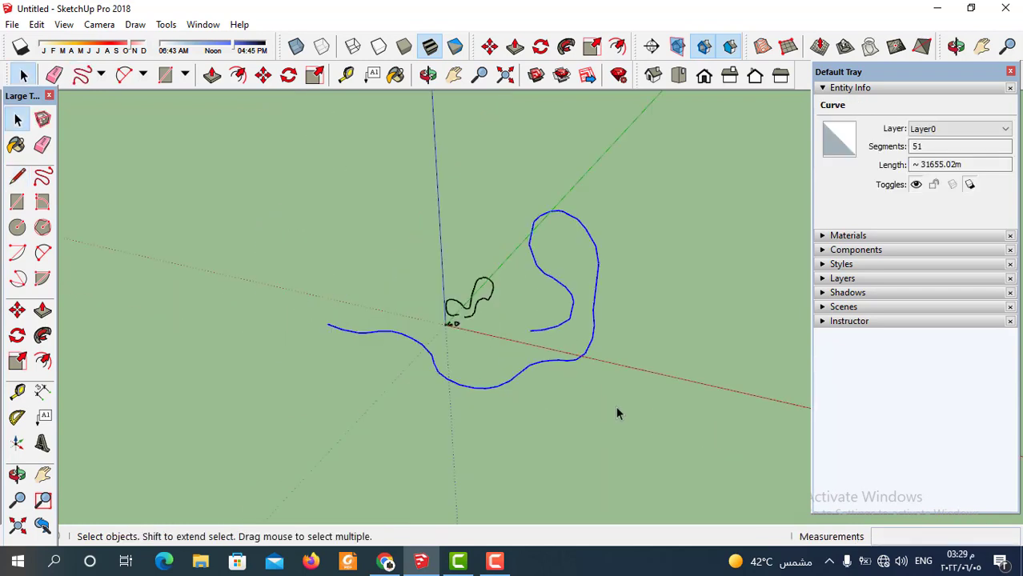
Deselect the freehand curve and zoom and orbit in on the small loop near the origin.
left_click(617, 413)
scroll(406, 345, "up", 2)
scroll(406, 345, "up", 2)
scroll(398, 274, "up", 2)
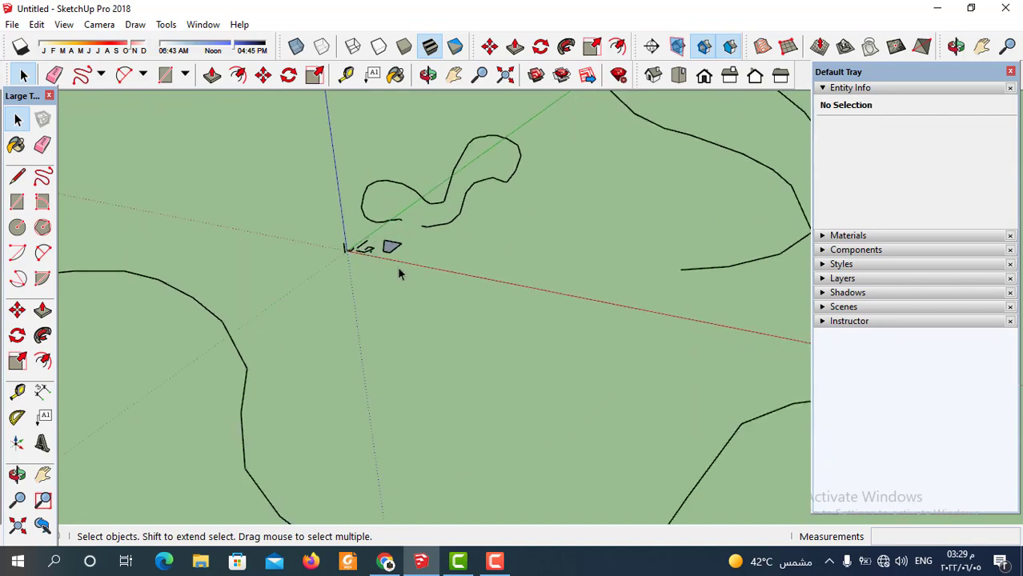
middle_click_drag(413, 331, 397, 288)
scroll(381, 325, "down", 1)
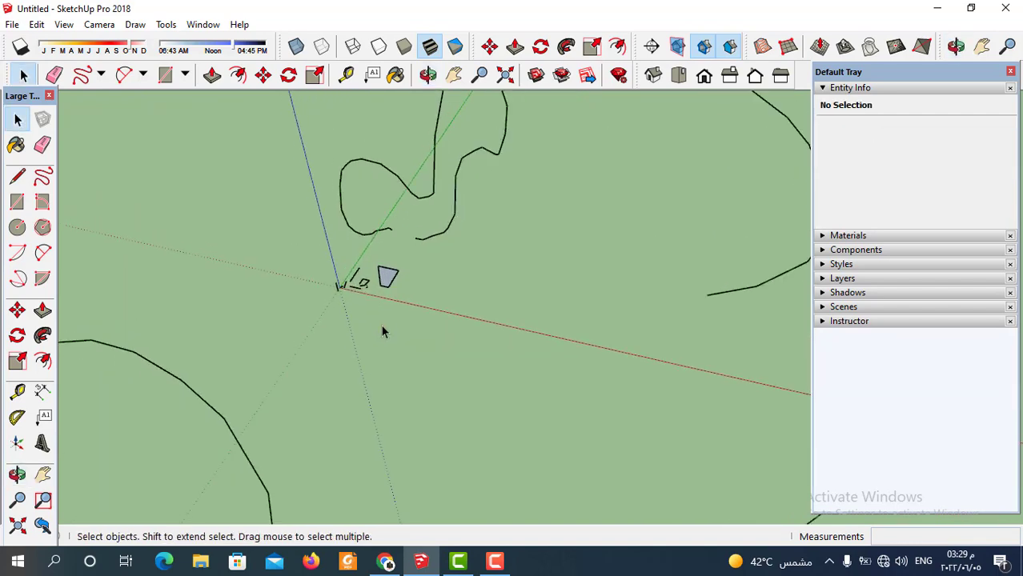
scroll(324, 283, "down", 1)
scroll(325, 321, "down", 2)
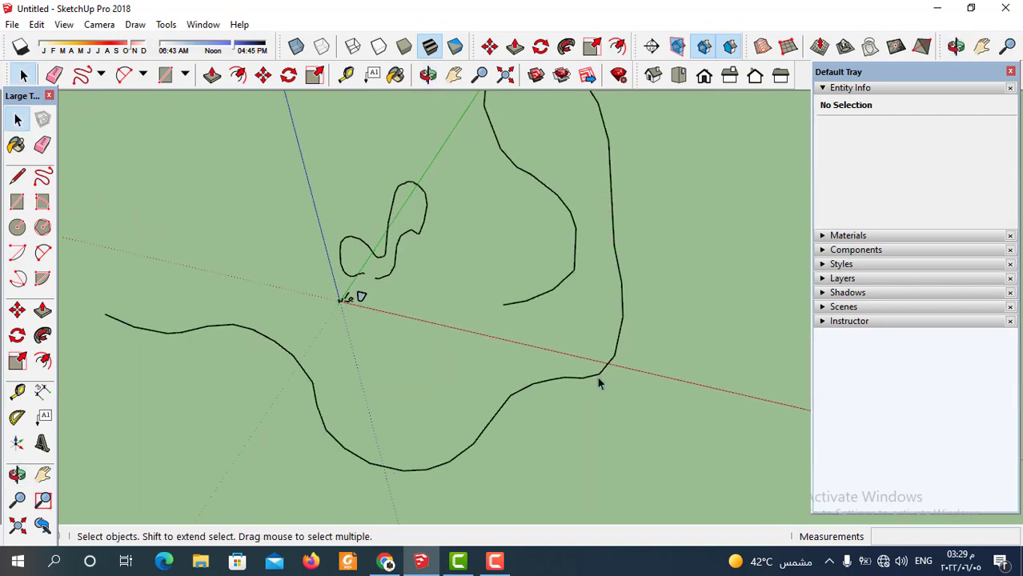
middle_click_drag(289, 349, 471, 403)
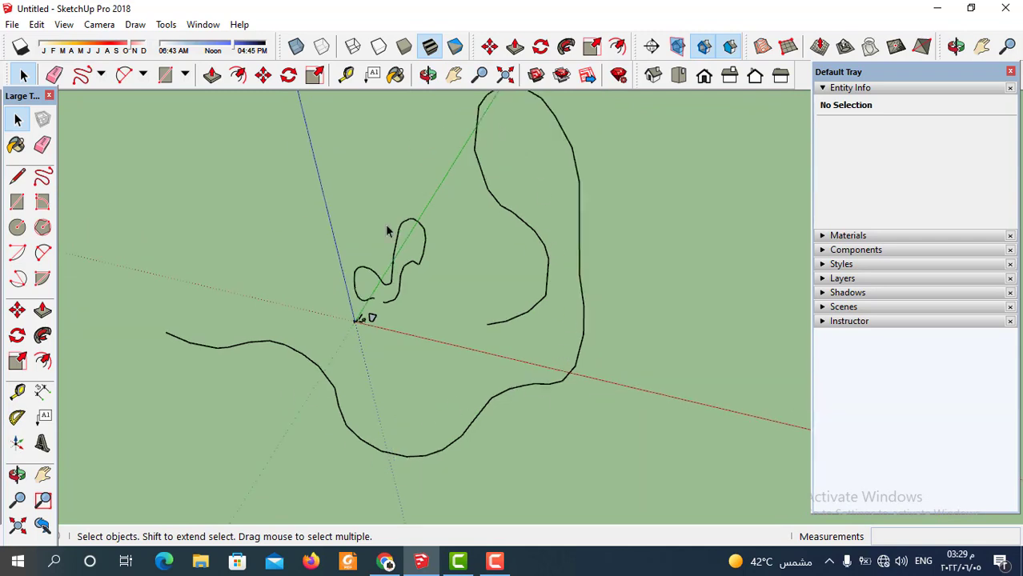
scroll(402, 305, "up", 1)
scroll(402, 304, "up", 1)
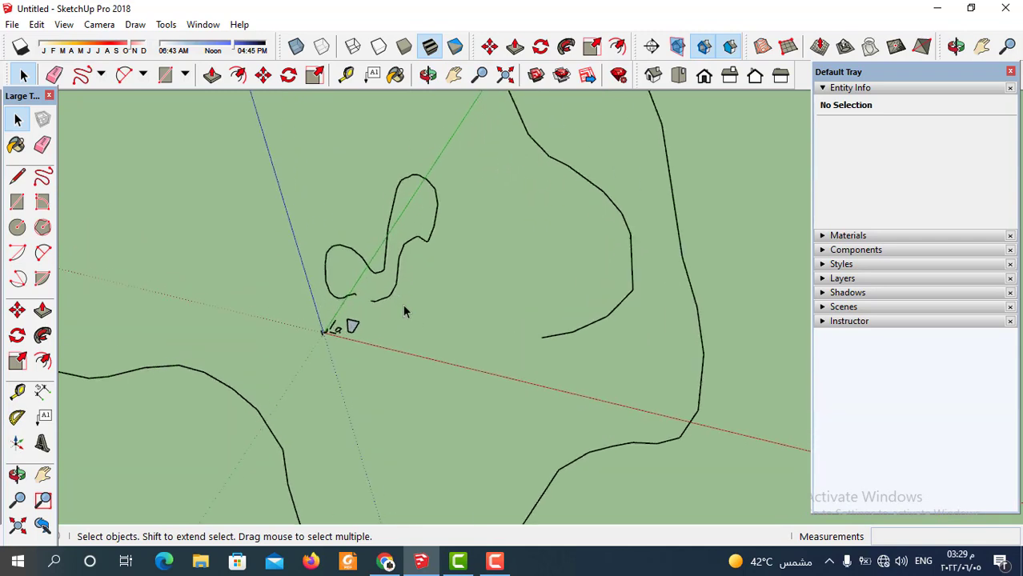
Erase the small freehand loop near the origin with the Eraser.
left_click(41, 147)
scroll(418, 309, "up", 1)
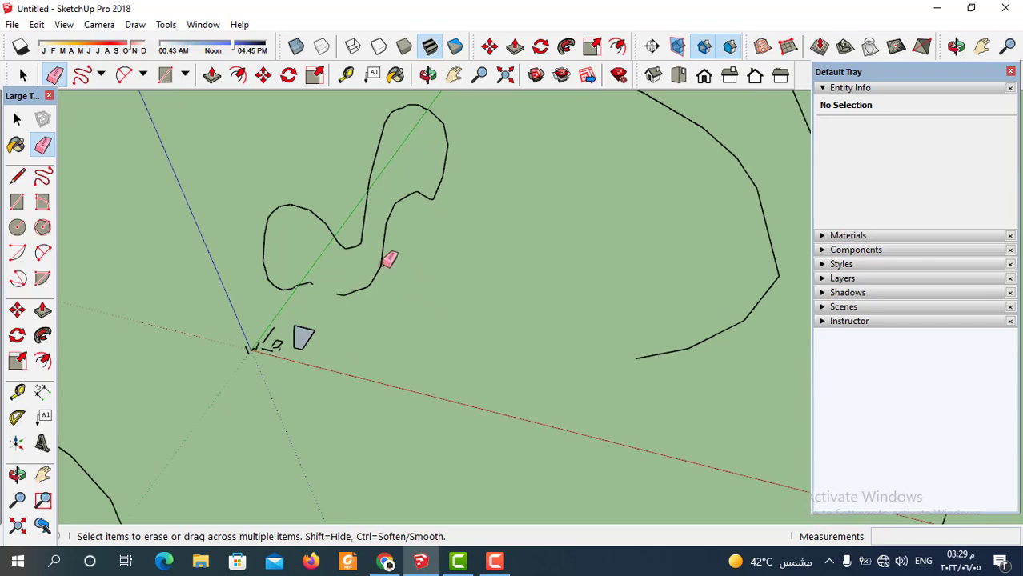
left_click(380, 266)
scroll(429, 291, "down", 2)
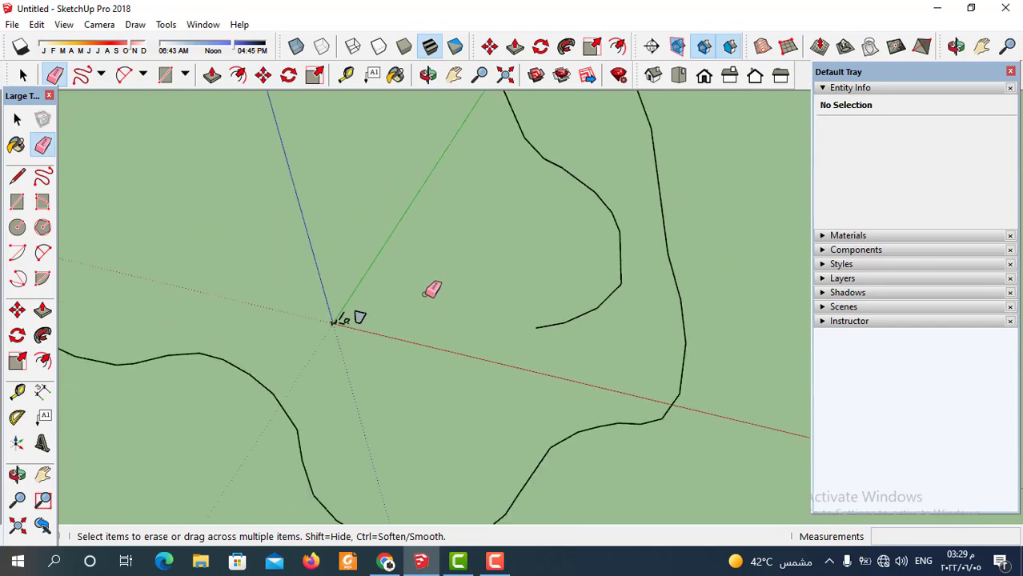
scroll(424, 294, "down", 1)
scroll(415, 301, "up", 2)
scroll(381, 312, "up", 2)
scroll(366, 315, "down", 2)
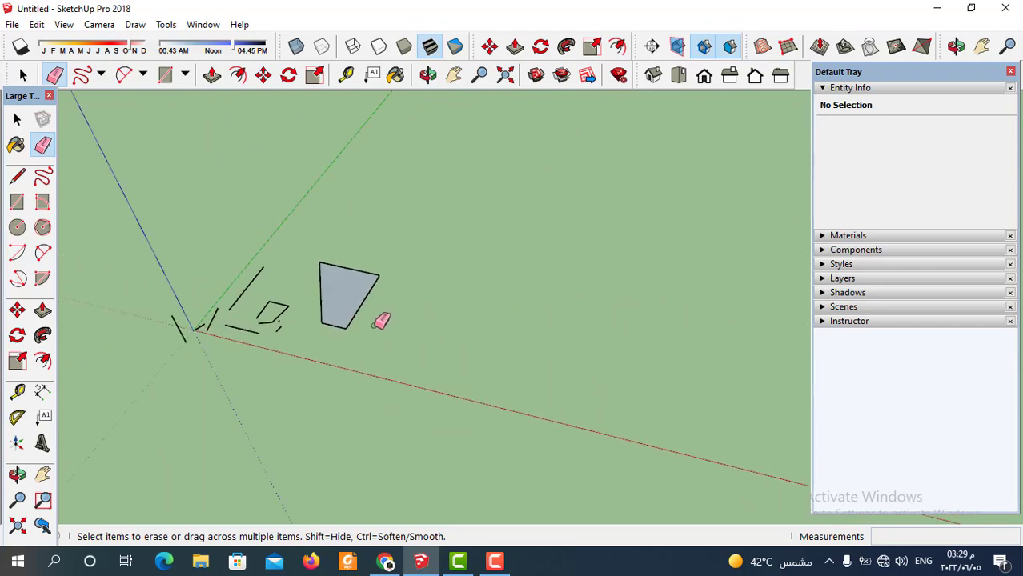
scroll(378, 315, "down", 2)
scroll(400, 320, "down", 1)
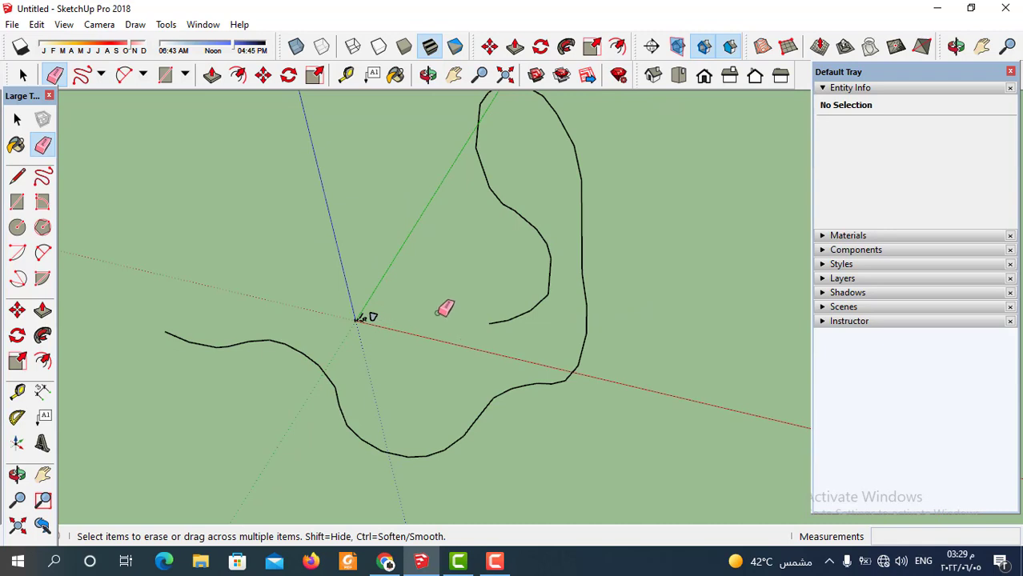
left_click(22, 76)
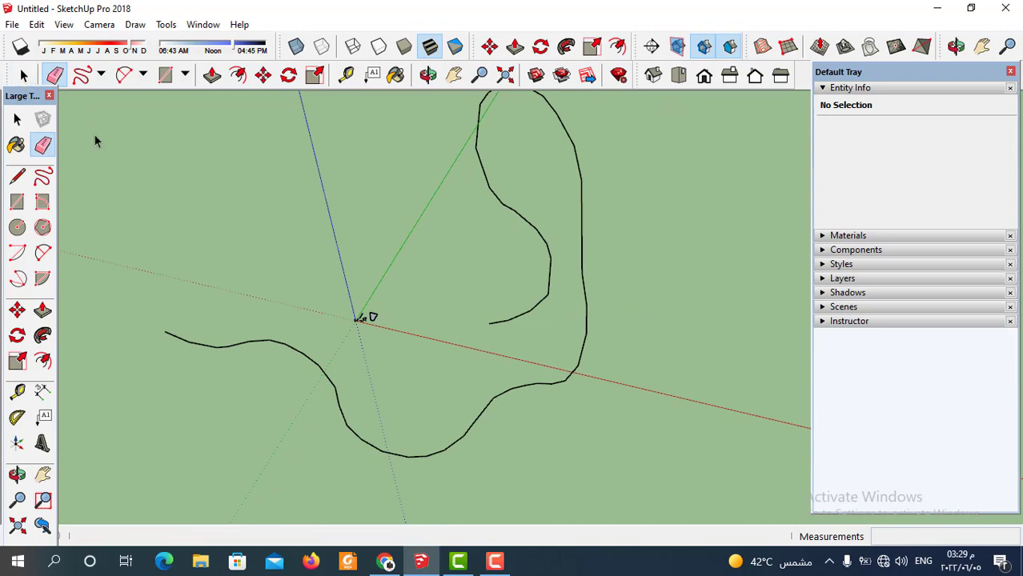
Freehand-draw a closed loop on the ground along the green axis so it fills as a grey face.
left_click(43, 179)
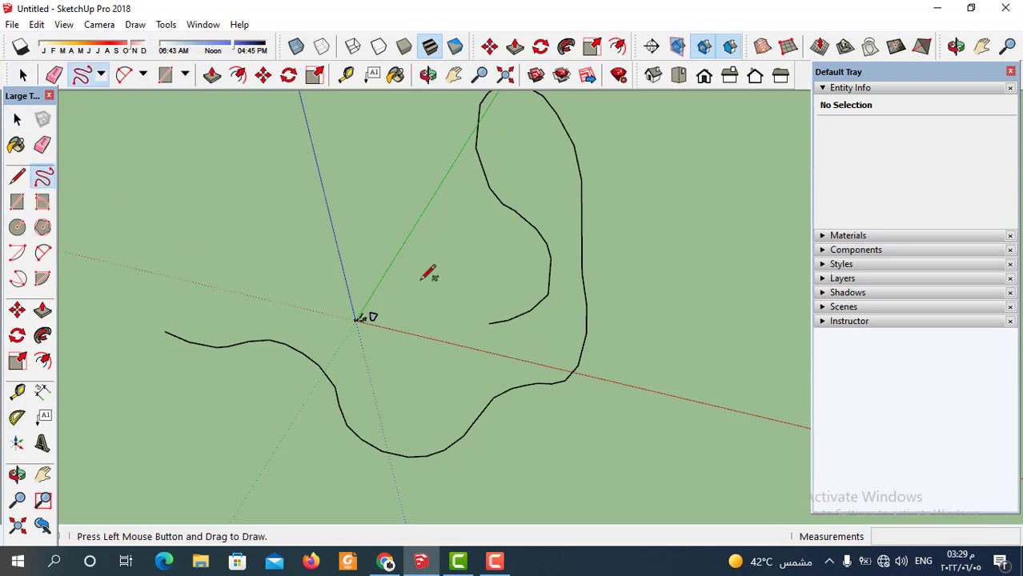
scroll(383, 266, "up", 2)
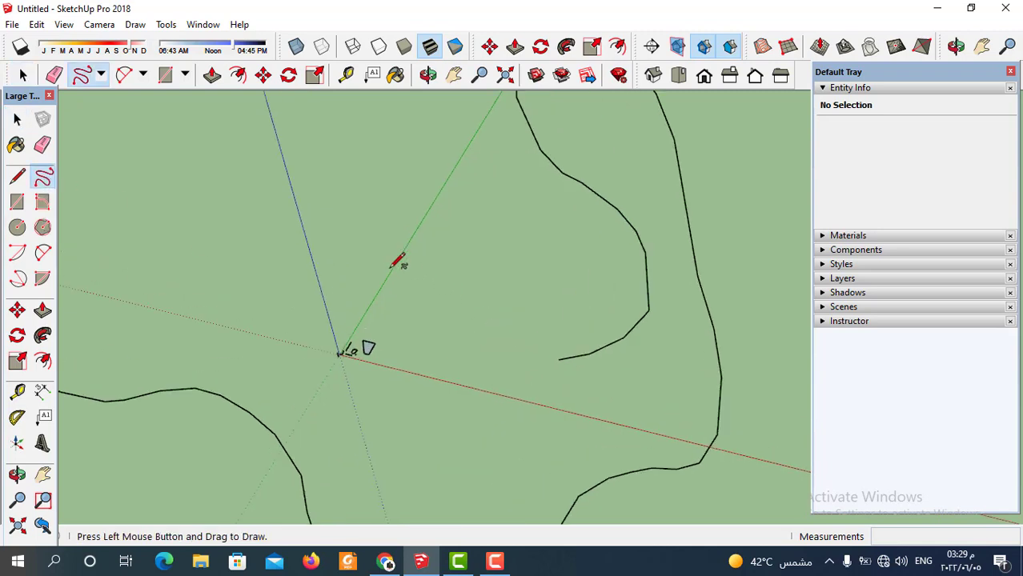
mouse_move(389, 271)
left_mouse_down()
mouse_move(416, 236)
mouse_move(453, 311)
mouse_move(424, 303)
mouse_move(392, 316)
mouse_move(369, 293)
mouse_move(394, 266)
mouse_move(397, 279)
mouse_move(396, 268)
left_mouse_up()
scroll(384, 267, "up", 2)
scroll(423, 262, "up", 3)
scroll(412, 247, "up", 3)
scroll(410, 248, "down", 4)
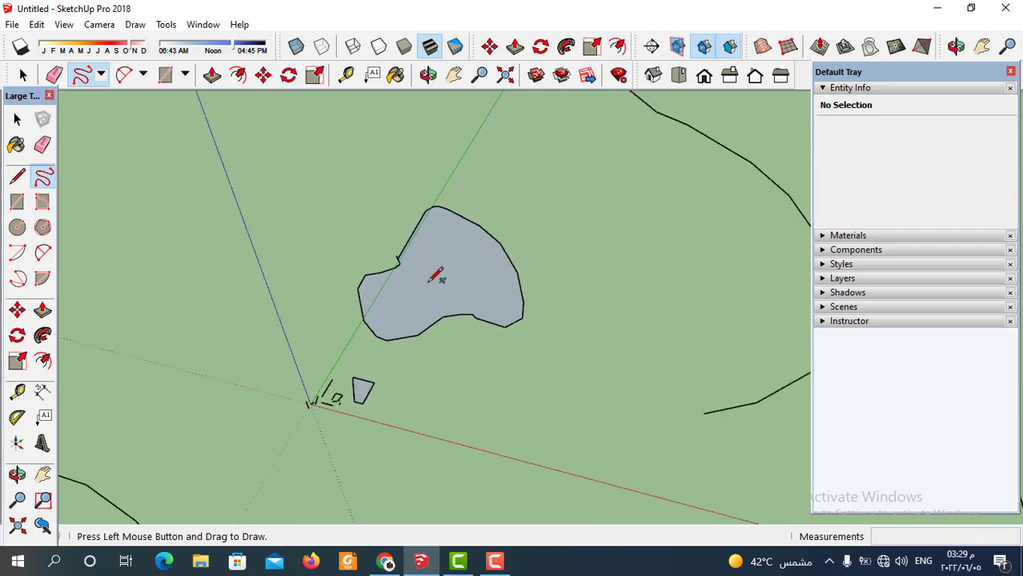
scroll(411, 315, "up", 1)
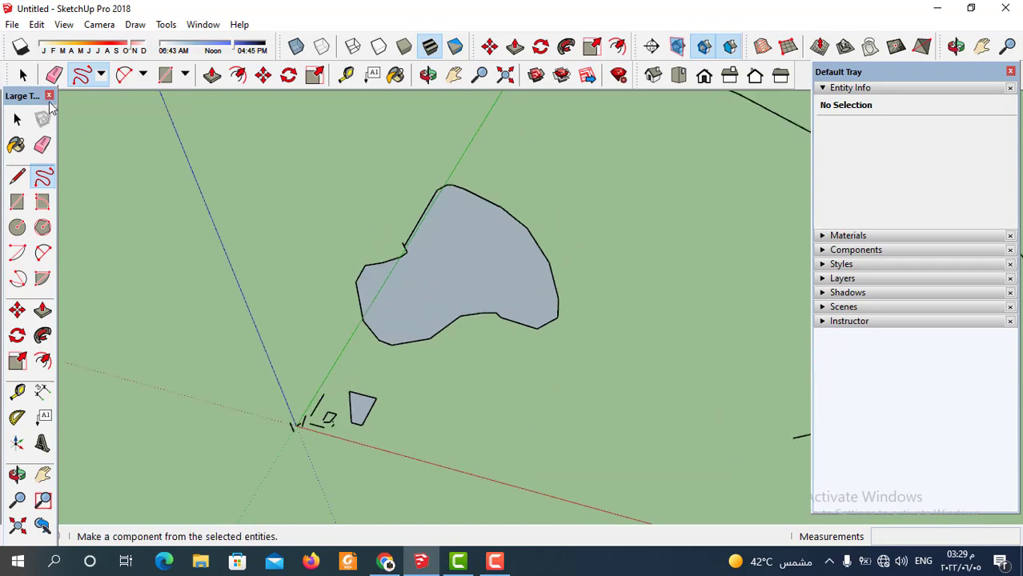
Delete the grey face of the freehand shape, keeping its outline edges.
left_click(23, 74)
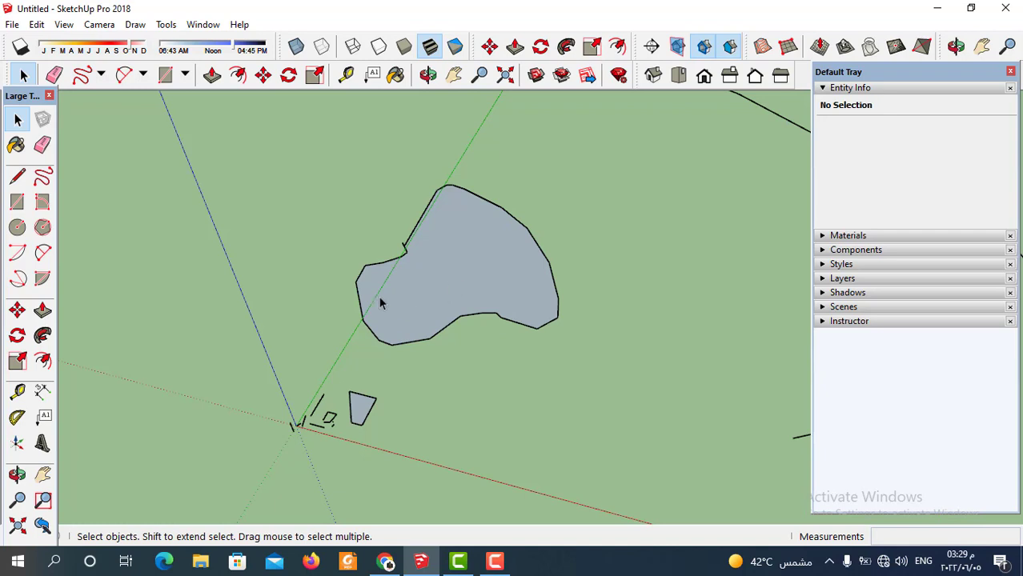
left_click(436, 283)
key("Delete")
Delete the small quadrilateral's face, leaving only its four edges.
scroll(370, 427, "up", 3)
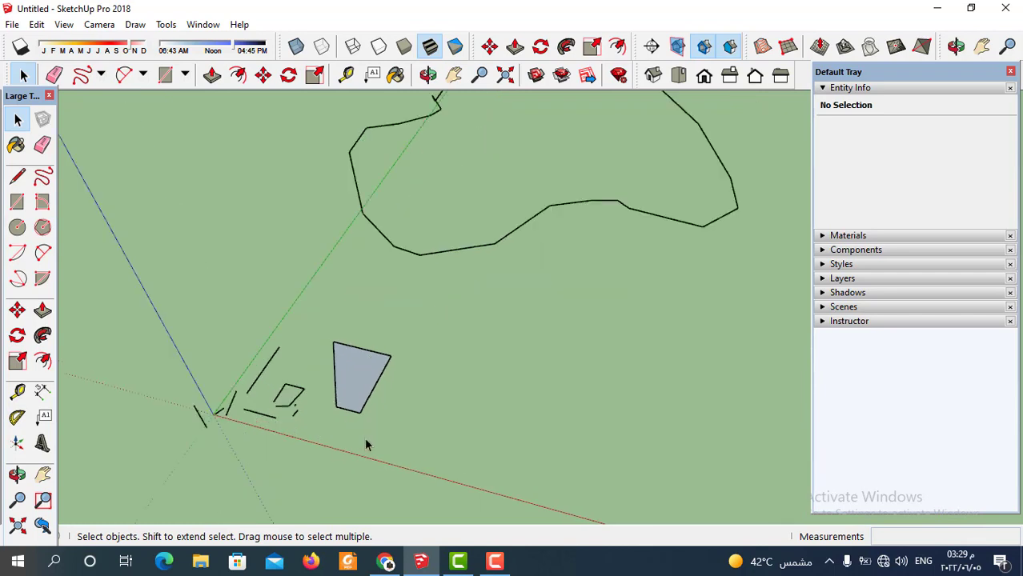
scroll(360, 416, "up", 3)
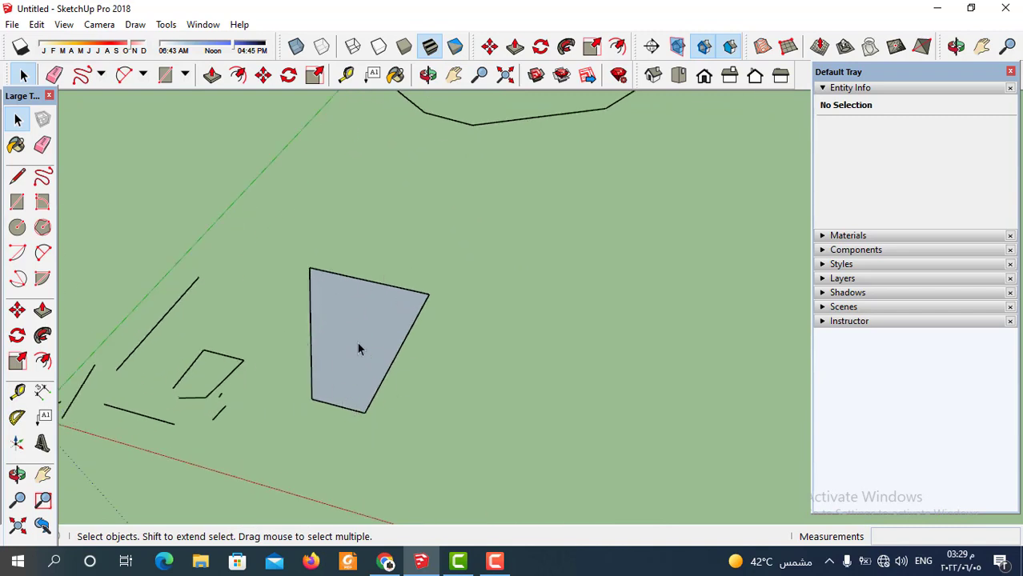
left_click(358, 345)
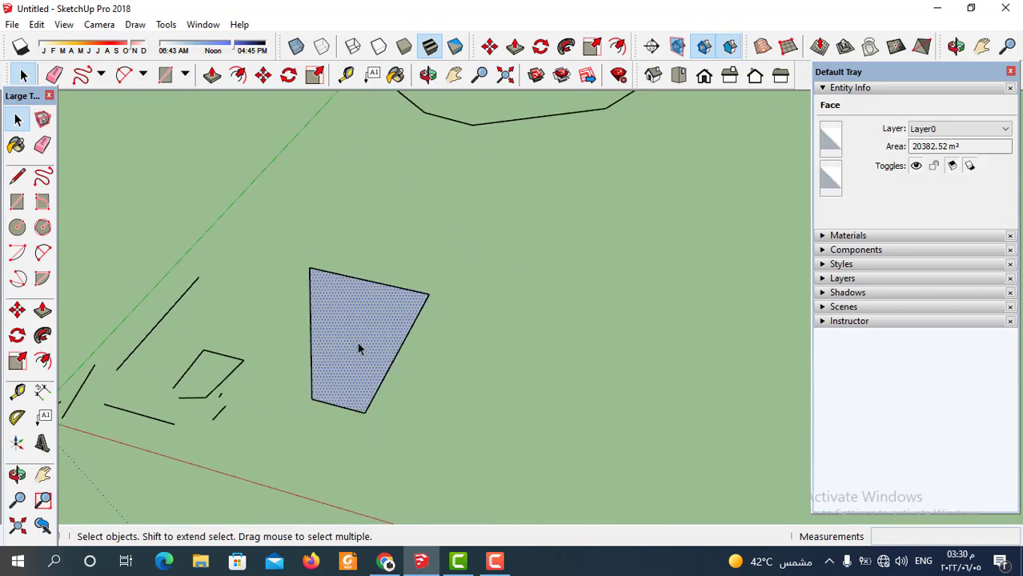
key("Delete")
scroll(357, 342, "down", 3)
scroll(340, 344, "down", 3)
scroll(339, 344, "up", 3)
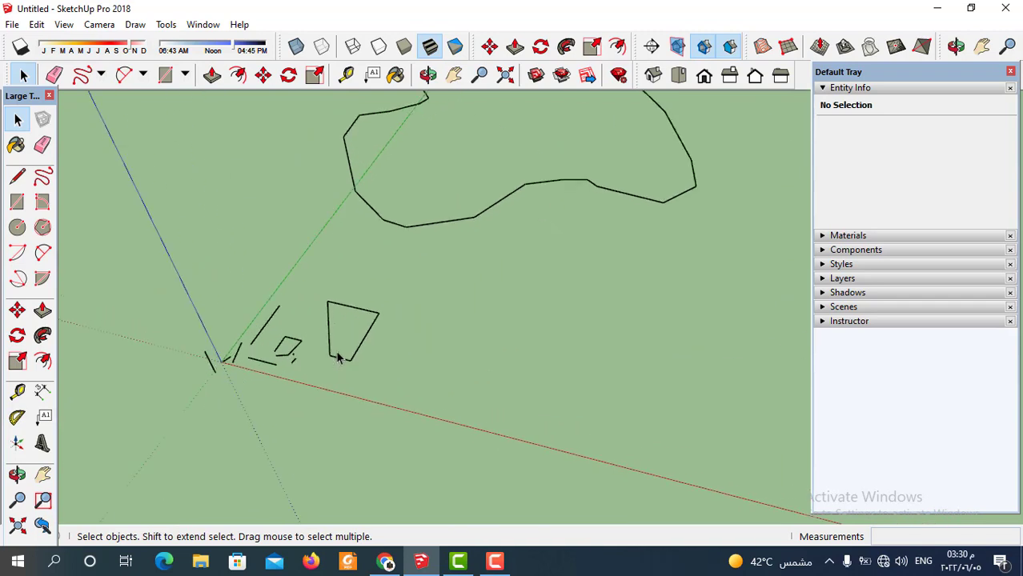
scroll(347, 316, "up", 3)
scroll(349, 330, "up", 1)
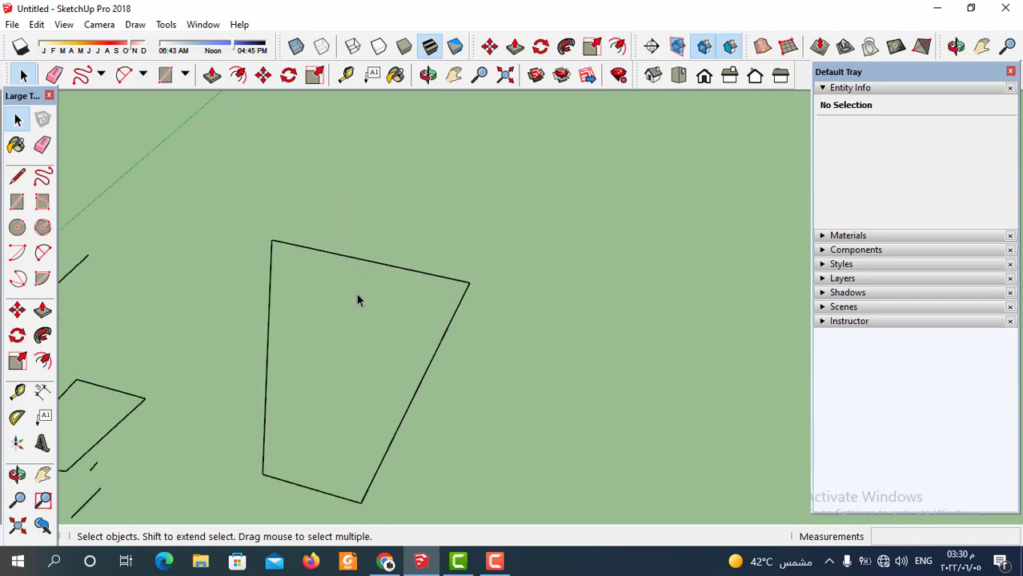
scroll(356, 296, "down", 3)
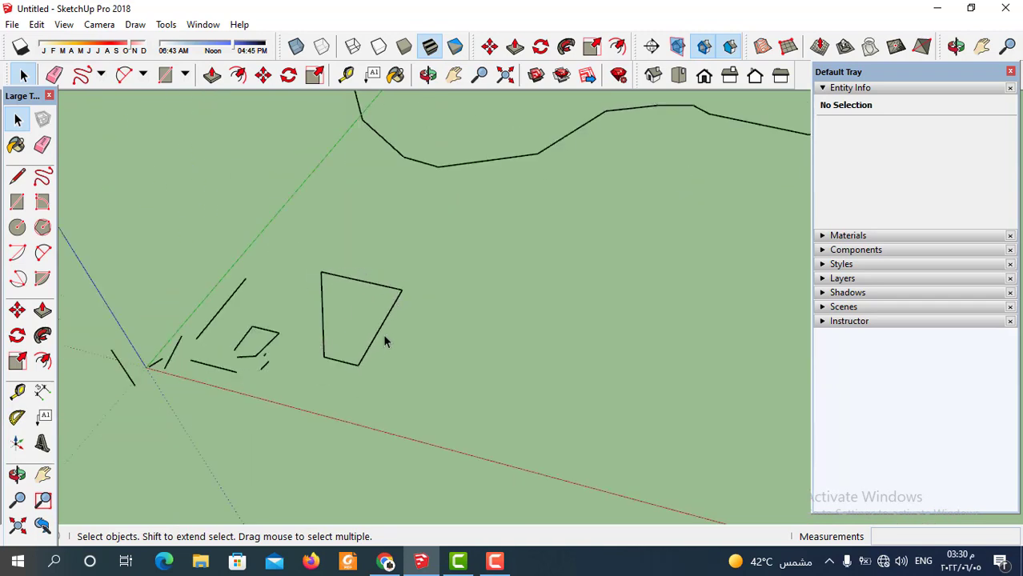
scroll(324, 304, "down", 3)
scroll(331, 305, "down", 3)
scroll(360, 336, "down", 2)
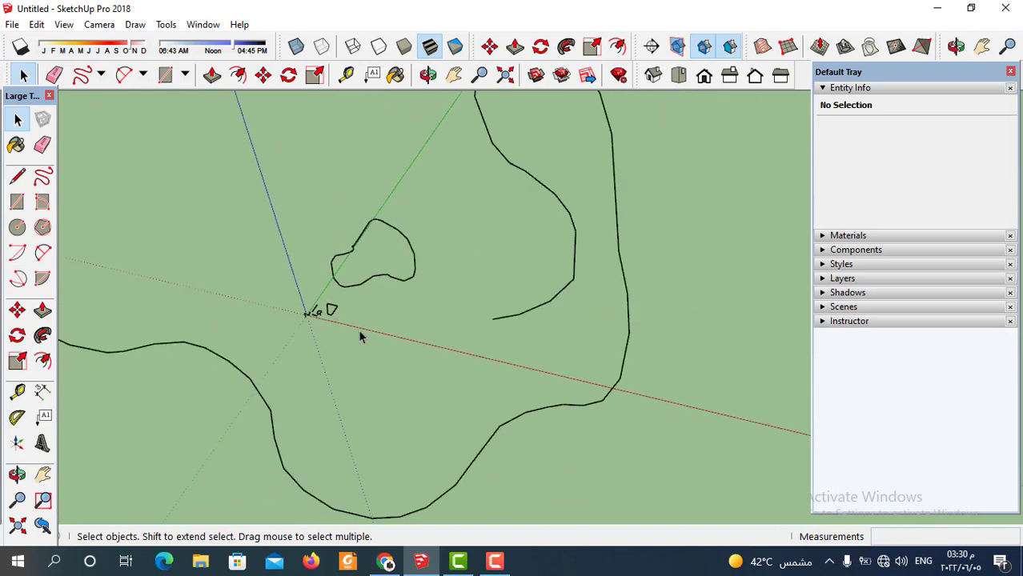
scroll(388, 398, "down", 2)
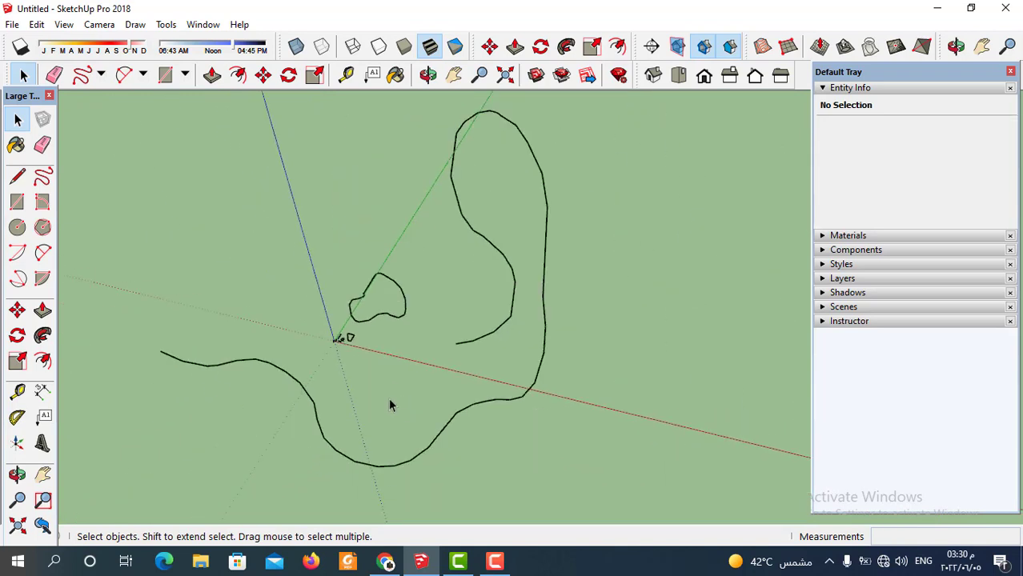
scroll(405, 364, "down", 1)
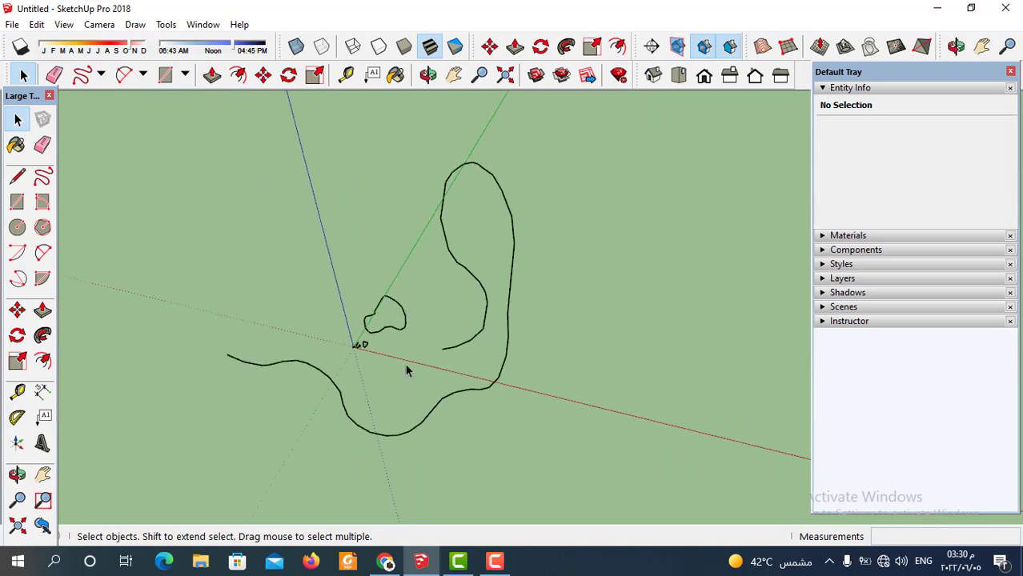
scroll(388, 363, "up", 3)
scroll(373, 365, "down", 2)
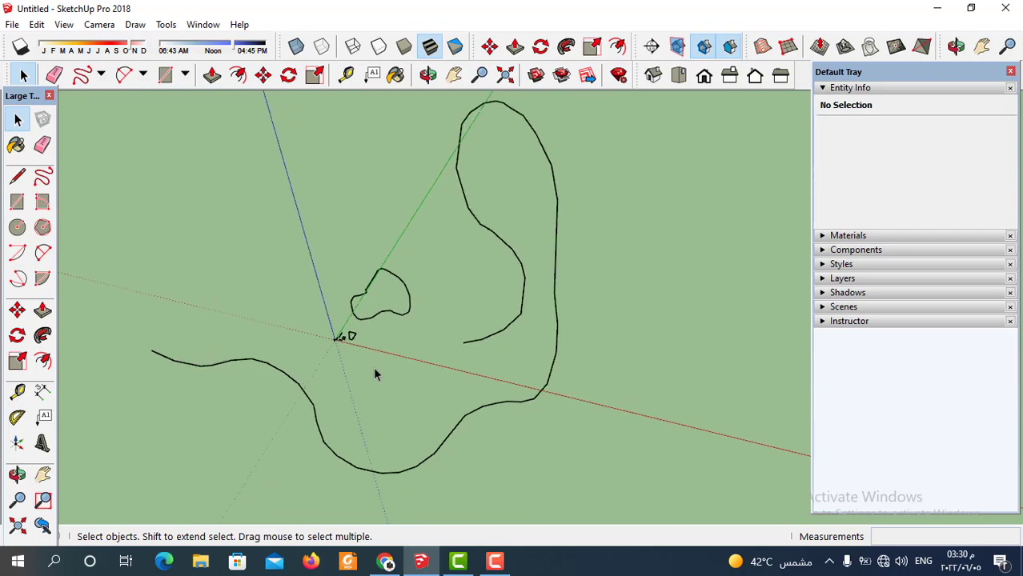